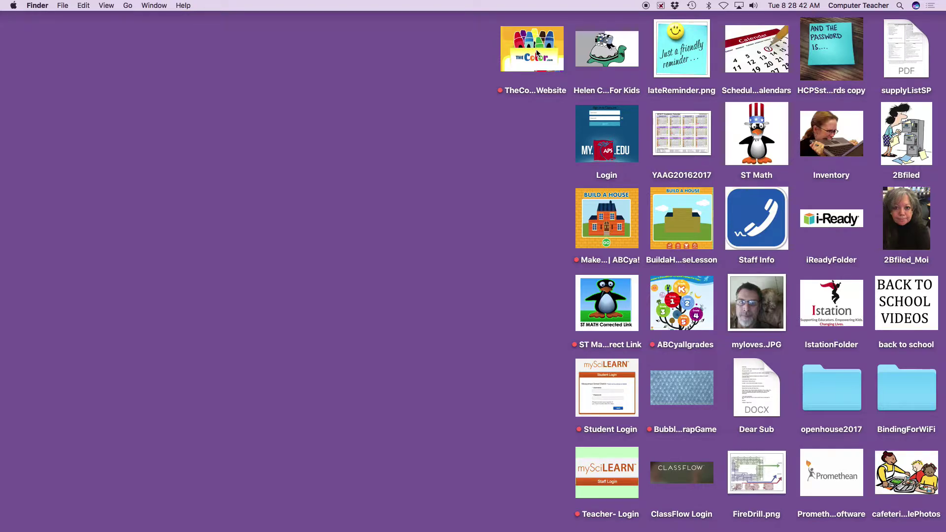
Launch TheColor.com from its desktop shortcut and enlarge the Firefox window.
{"action": "left_click", "coordinate": [537, 53]}
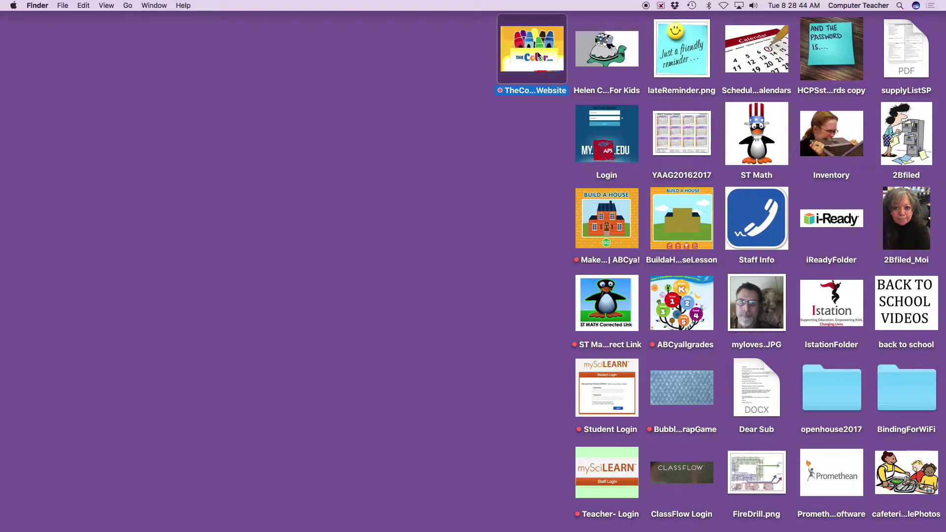
{"action": "double_click", "coordinate": [530, 93]}
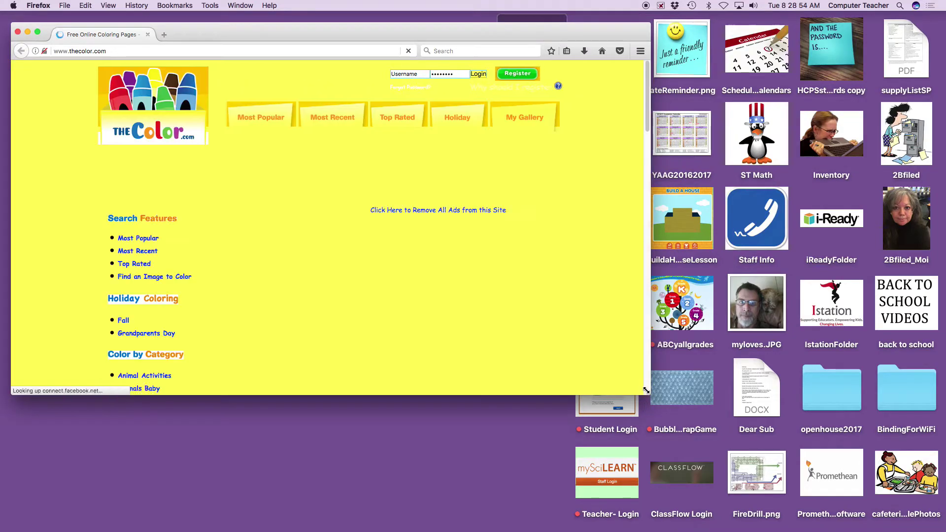
{"action": "left_click_drag", "start_coordinate": [651, 395], "coordinate": [940, 488]}
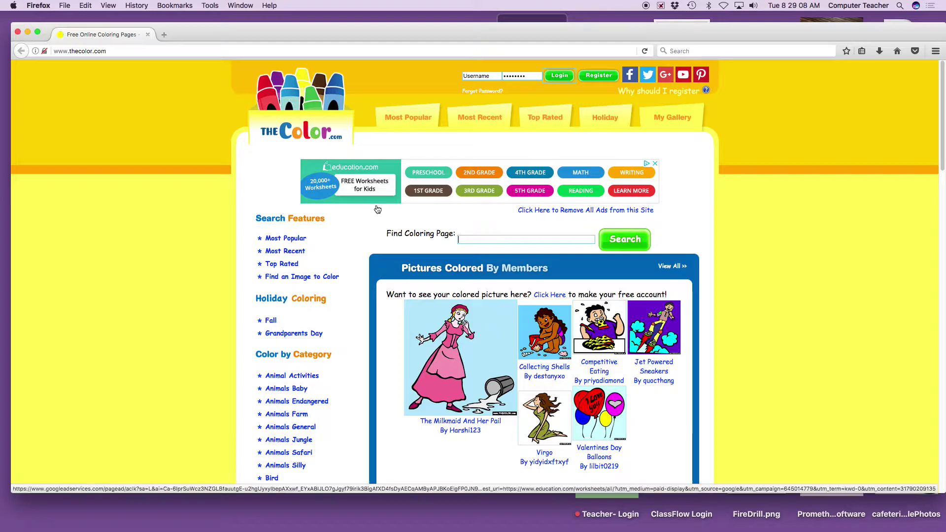
Browse the home page and open the Rainbows page from Today's Most Popular Coloring Pages.
{"action": "scroll", "coordinate": [457, 253], "scroll_direction": "down", "scroll_amount": 2}
{"action": "scroll", "coordinate": [457, 254], "scroll_direction": "down", "scroll_amount": 5}
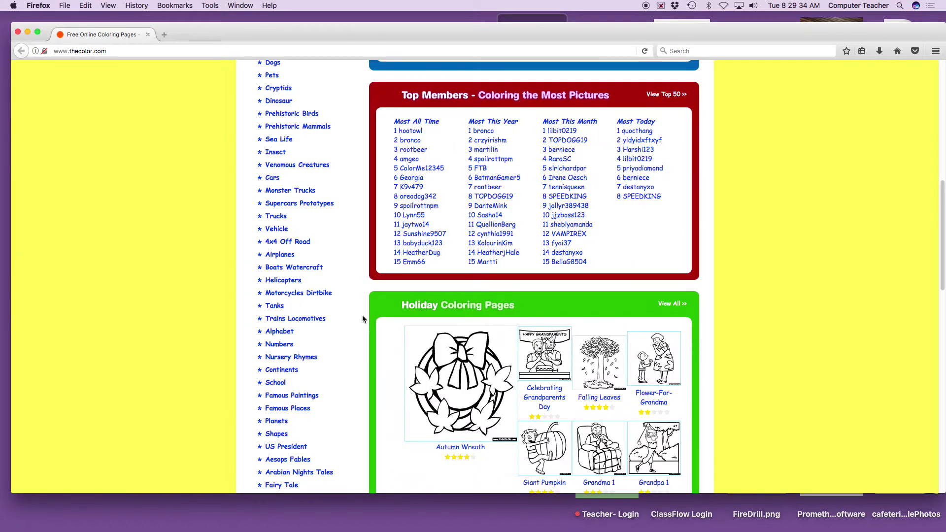
{"action": "scroll", "coordinate": [362, 315], "scroll_direction": "down", "scroll_amount": 1}
{"action": "scroll", "coordinate": [363, 318], "scroll_direction": "down", "scroll_amount": 1}
{"action": "scroll", "coordinate": [362, 319], "scroll_direction": "up", "scroll_amount": 2}
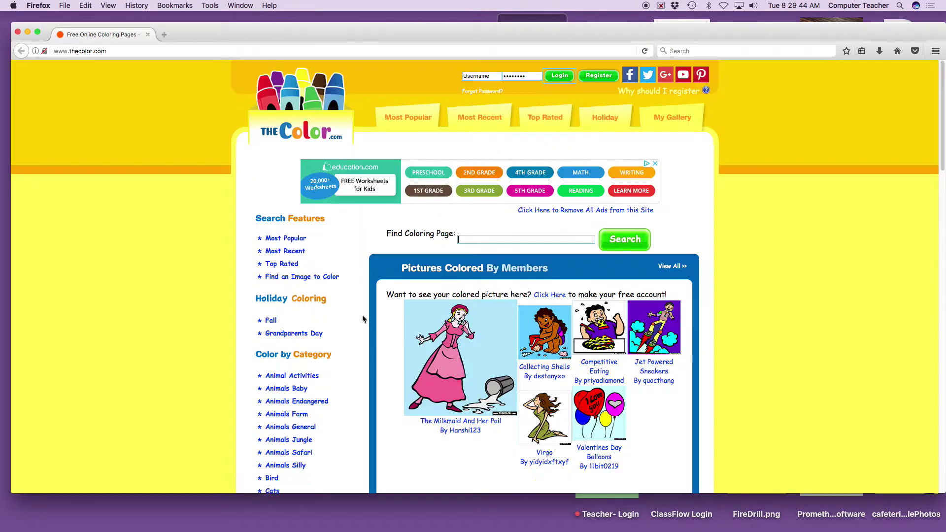
{"action": "scroll", "coordinate": [362, 318], "scroll_direction": "down", "scroll_amount": 10}
{"action": "scroll", "coordinate": [363, 319], "scroll_direction": "down", "scroll_amount": 12}
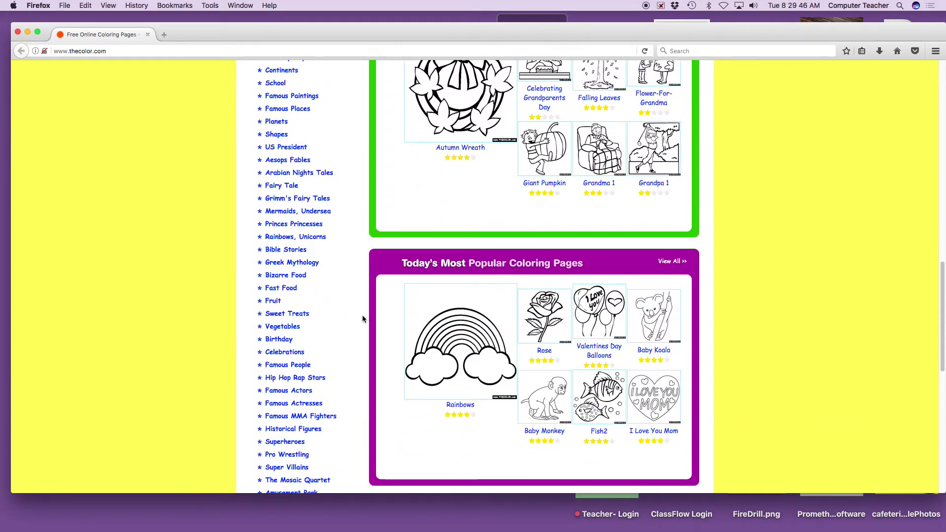
{"action": "scroll", "coordinate": [362, 319], "scroll_direction": "down", "scroll_amount": 5}
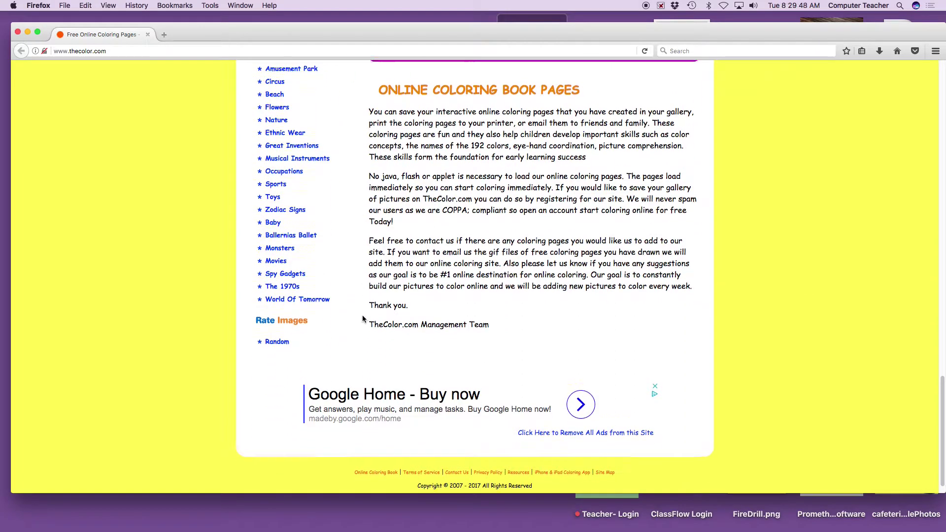
{"action": "scroll", "coordinate": [362, 319], "scroll_direction": "up", "scroll_amount": 2}
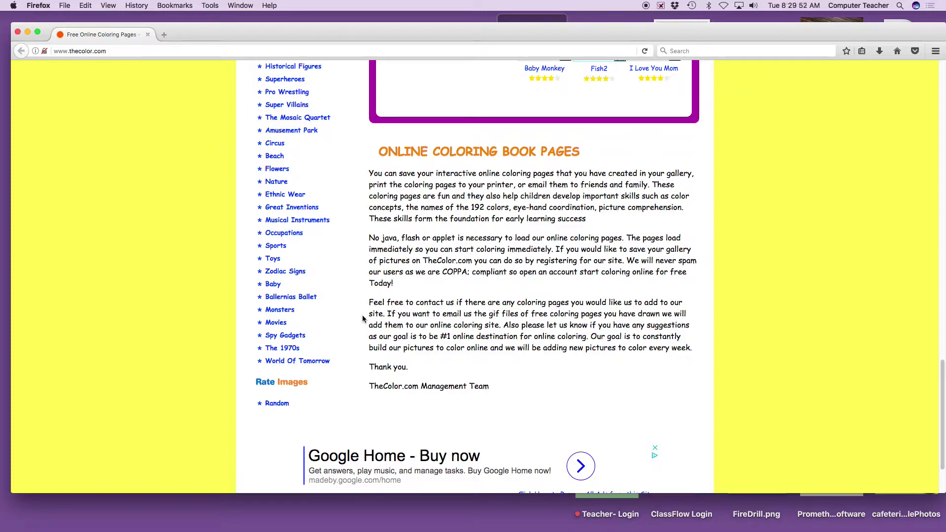
{"action": "scroll", "coordinate": [362, 319], "scroll_direction": "down", "scroll_amount": 1}
{"action": "scroll", "coordinate": [362, 319], "scroll_direction": "down", "scroll_amount": 3}
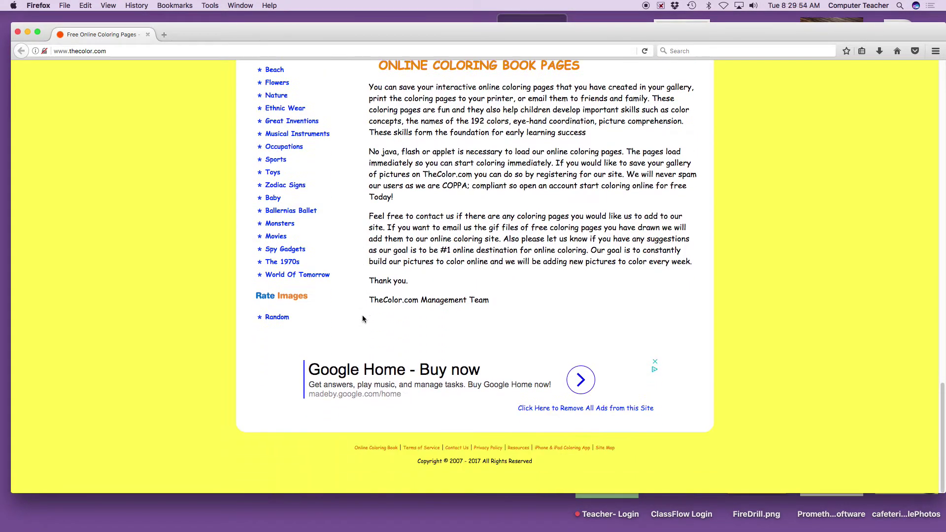
{"action": "scroll", "coordinate": [362, 319], "scroll_direction": "up", "scroll_amount": 1}
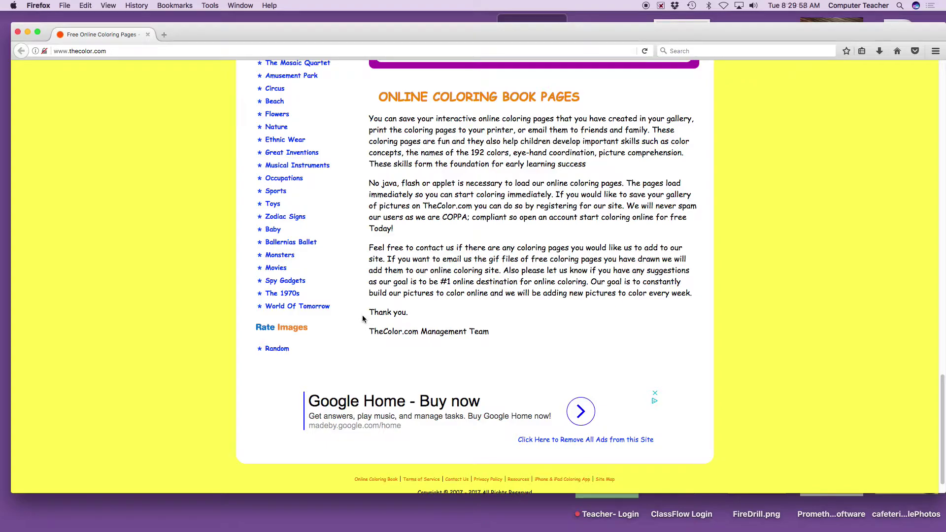
{"action": "scroll", "coordinate": [410, 318], "scroll_direction": "up", "scroll_amount": 3}
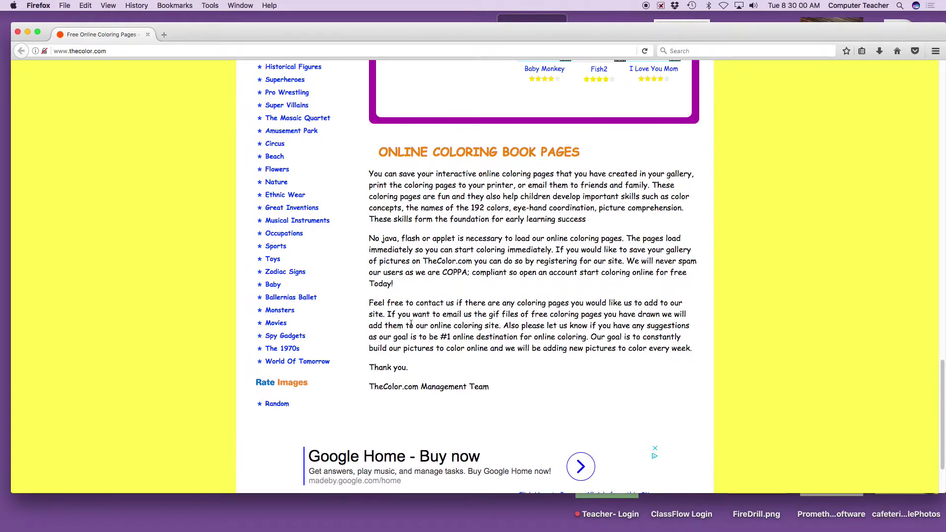
{"action": "scroll", "coordinate": [411, 324], "scroll_direction": "up", "scroll_amount": 10}
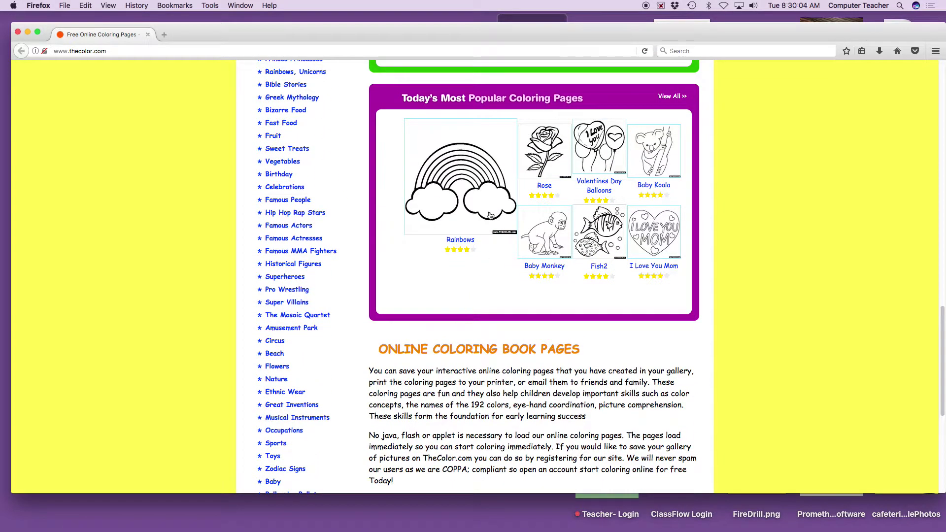
{"action": "left_click", "coordinate": [460, 177]}
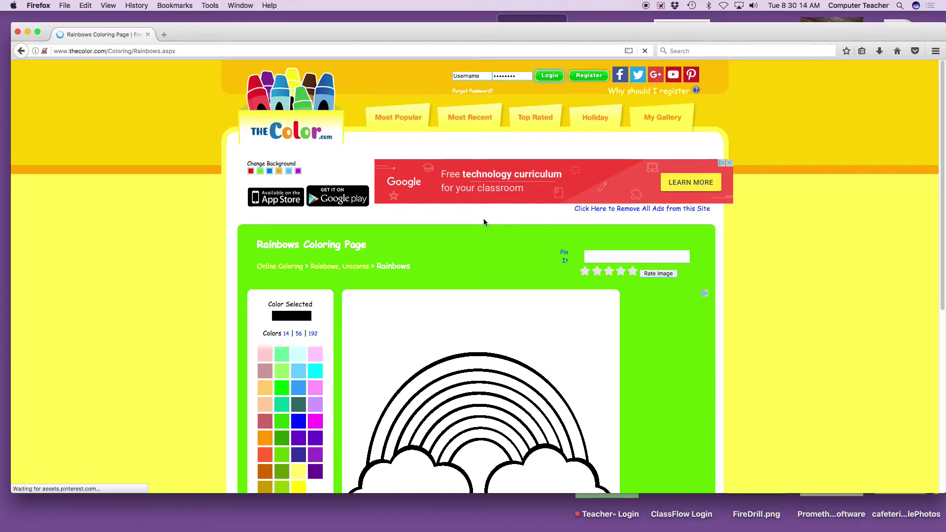
Bring the blank rainbow-and-clouds canvas and the color palette into view.
{"action": "scroll", "coordinate": [483, 223], "scroll_direction": "down", "scroll_amount": 3}
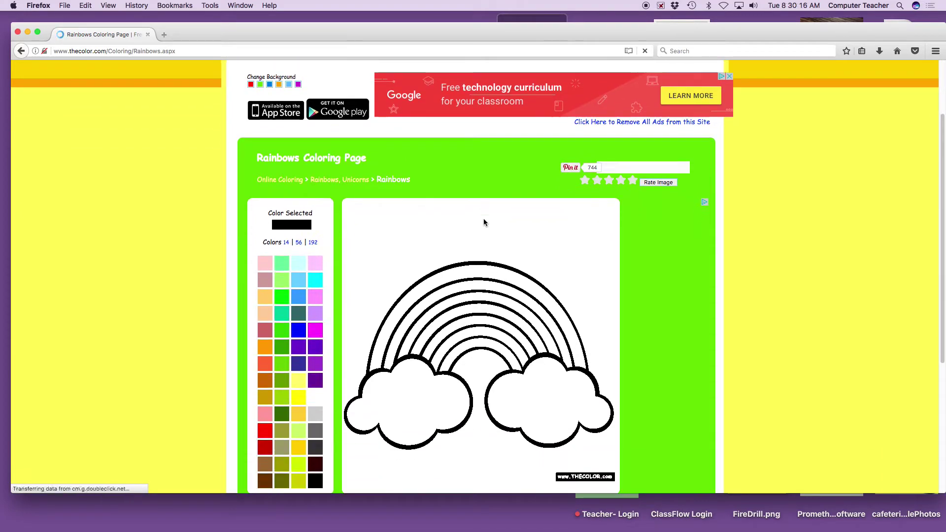
{"action": "scroll", "coordinate": [483, 223], "scroll_direction": "down", "scroll_amount": 3}
{"action": "scroll", "coordinate": [484, 222], "scroll_direction": "down", "scroll_amount": 1}
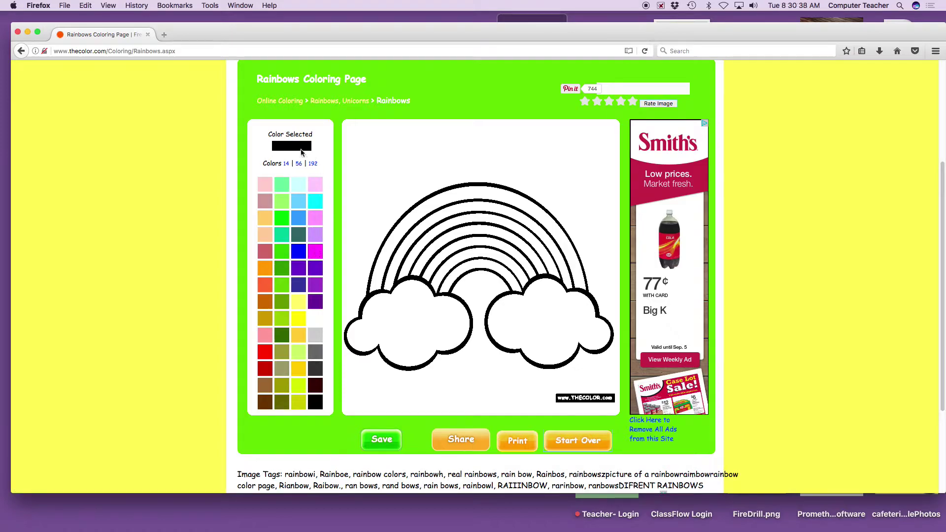
Fill all seven rainbow bands with magenta, from innermost to outermost.
{"action": "left_click", "coordinate": [316, 253]}
{"action": "left_click", "coordinate": [485, 270]}
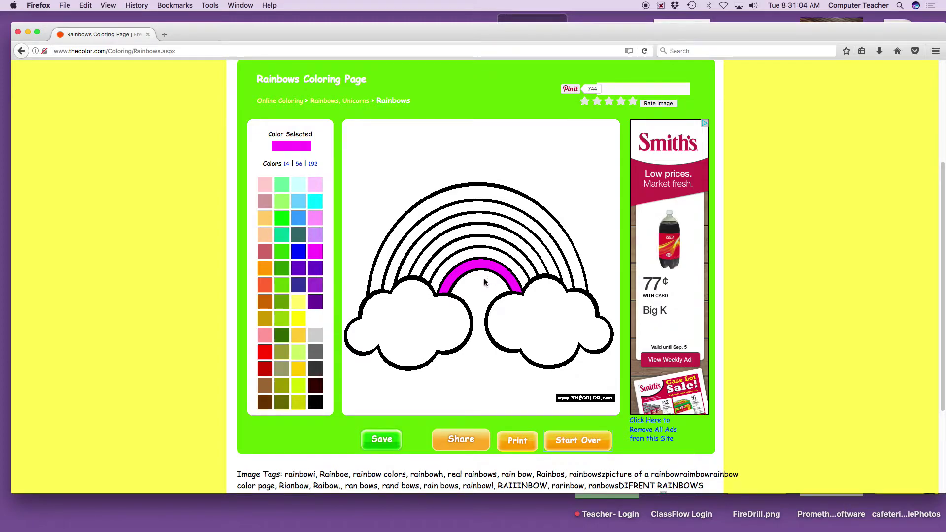
{"action": "left_click", "coordinate": [471, 252]}
{"action": "left_click", "coordinate": [472, 245]}
{"action": "left_click", "coordinate": [470, 229]}
{"action": "left_click", "coordinate": [469, 217]}
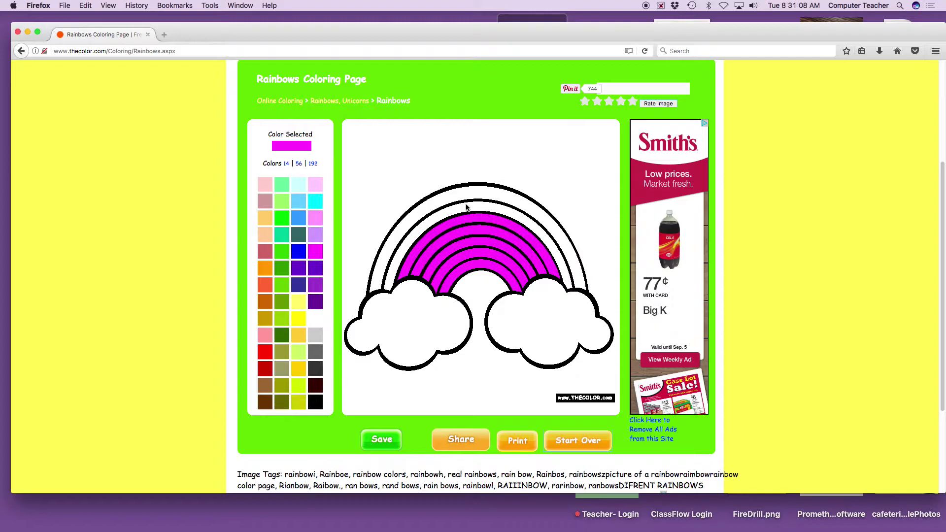
{"action": "left_click", "coordinate": [465, 204]}
{"action": "left_click", "coordinate": [461, 196]}
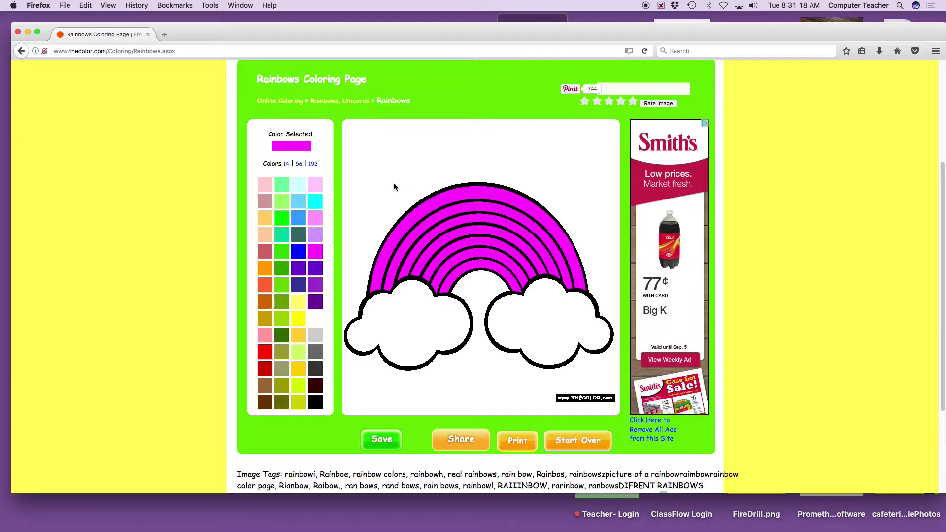
Recolor the second, third and fourth inner bands cyan, yellow and orange.
{"action": "left_click", "coordinate": [316, 203]}
{"action": "left_click", "coordinate": [480, 254]}
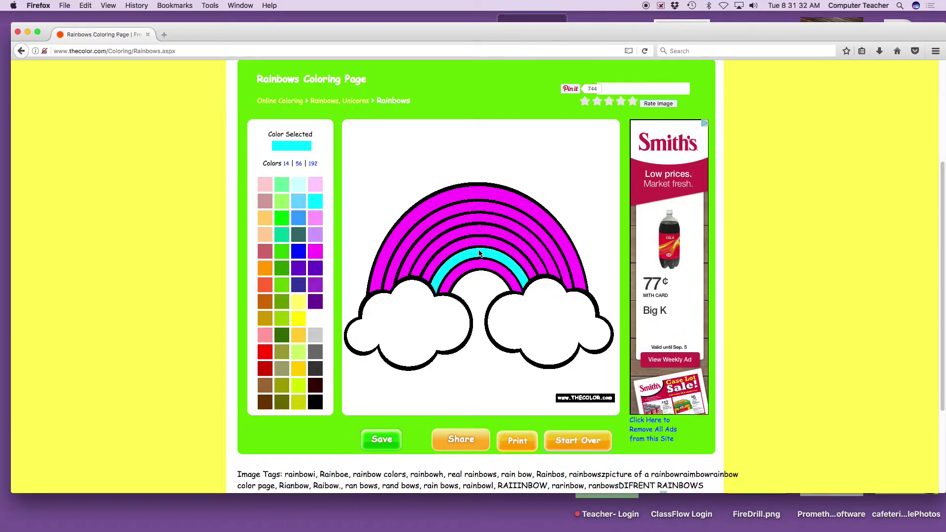
{"action": "left_click", "coordinate": [297, 318]}
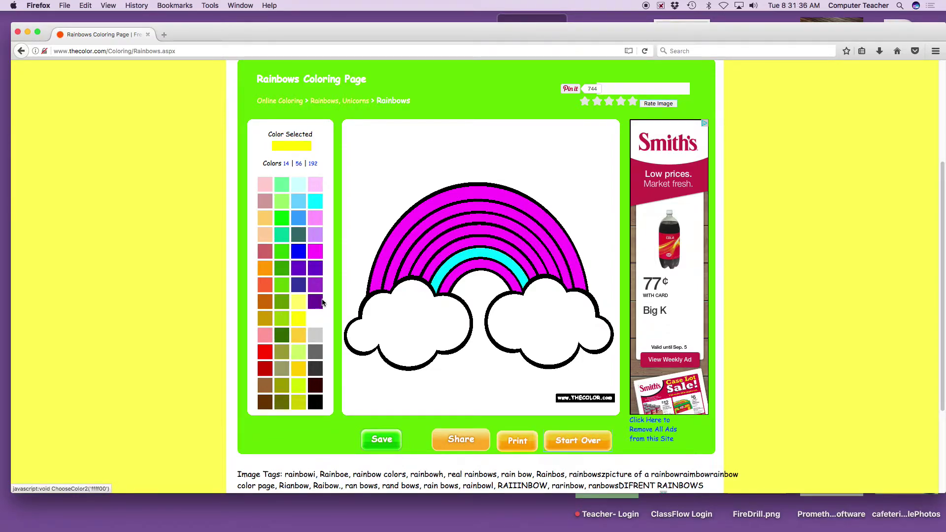
{"action": "left_click", "coordinate": [480, 243]}
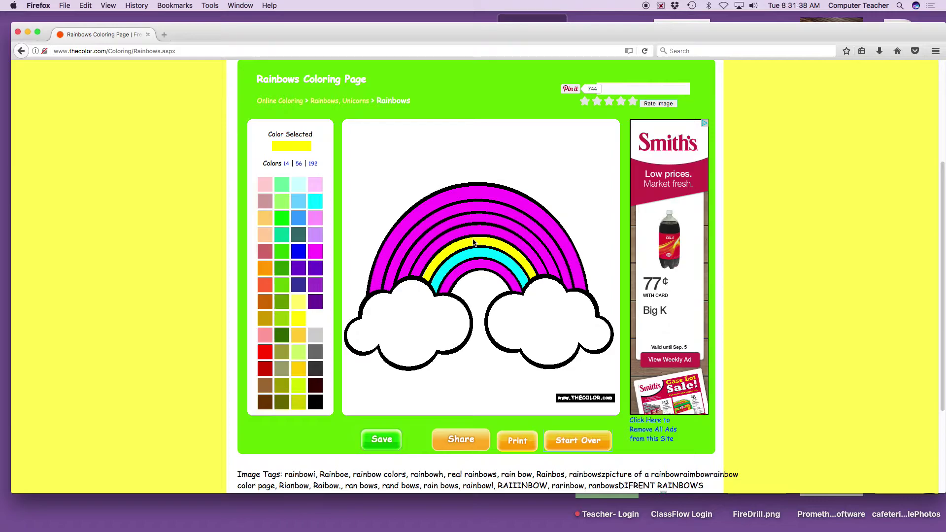
{"action": "left_click", "coordinate": [264, 273]}
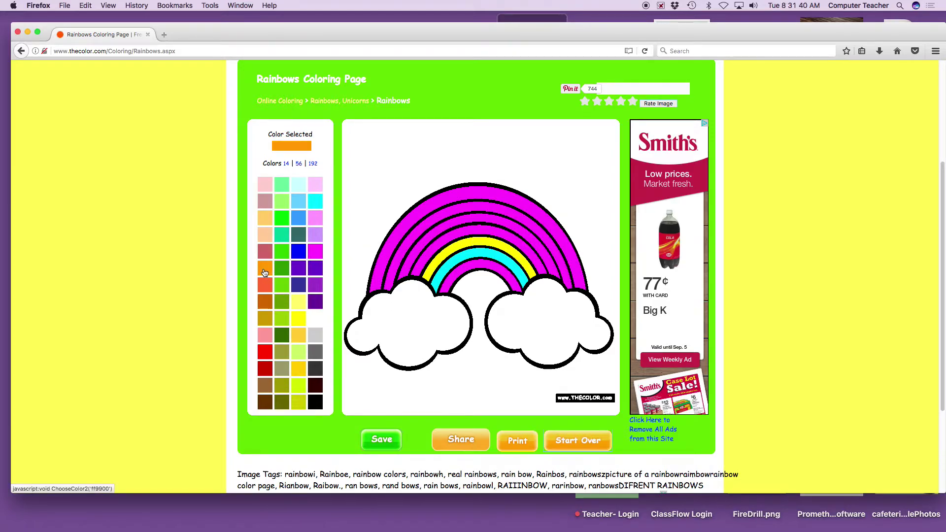
{"action": "left_click", "coordinate": [484, 230]}
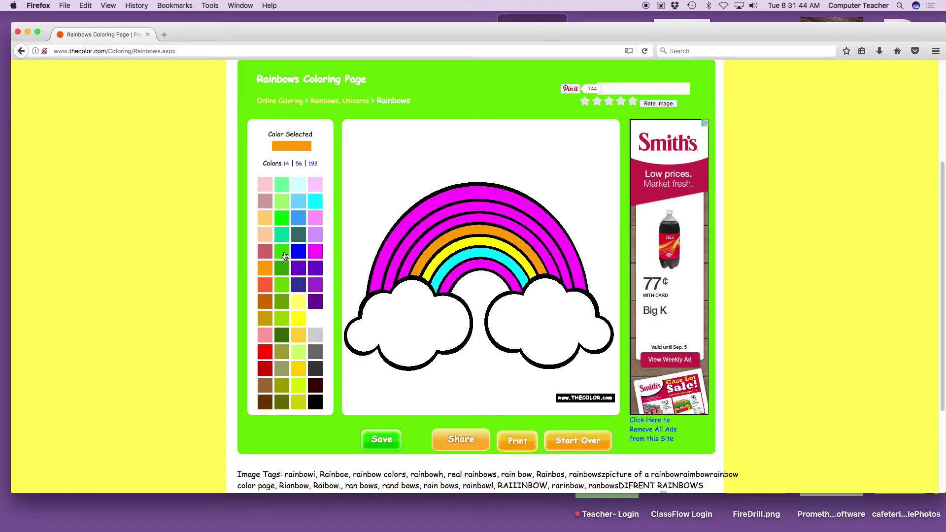
Paint the three outer bands green, purple and red, working outward.
{"action": "left_click", "coordinate": [283, 222]}
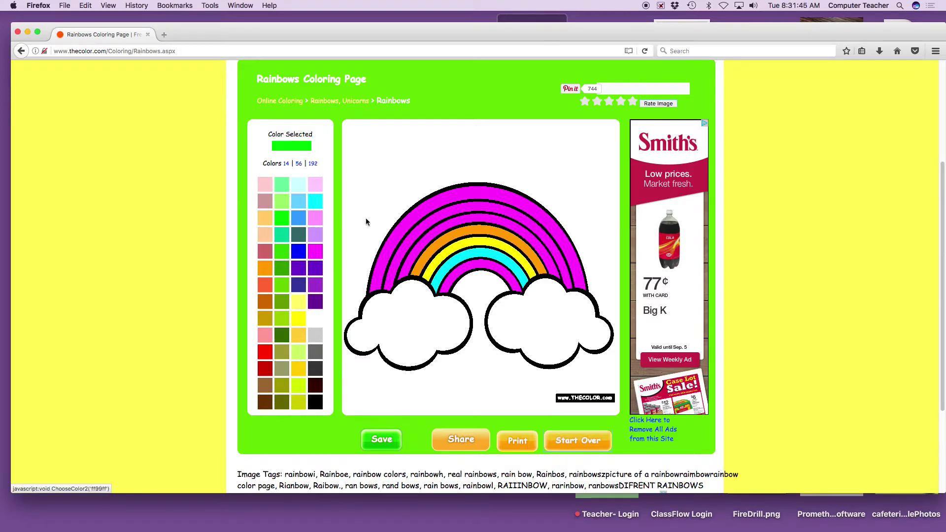
{"action": "left_click", "coordinate": [498, 223]}
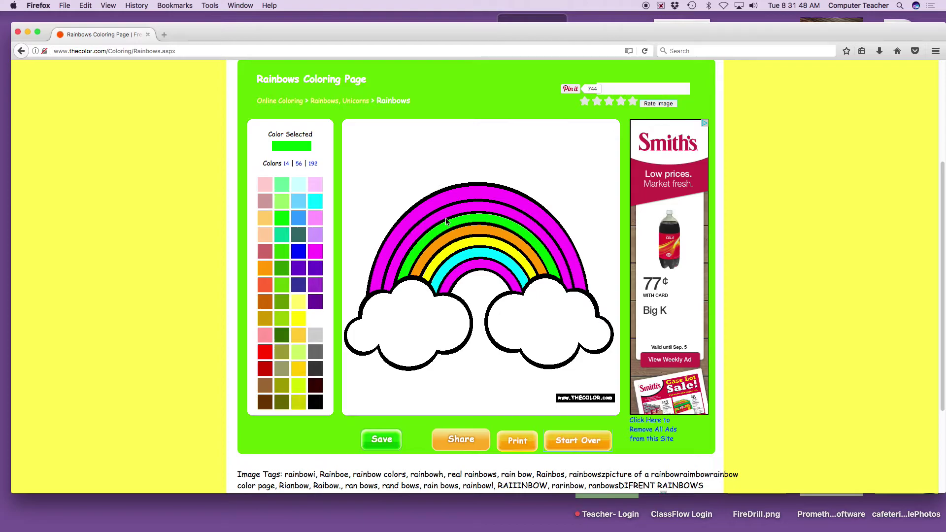
{"action": "left_click", "coordinate": [315, 286]}
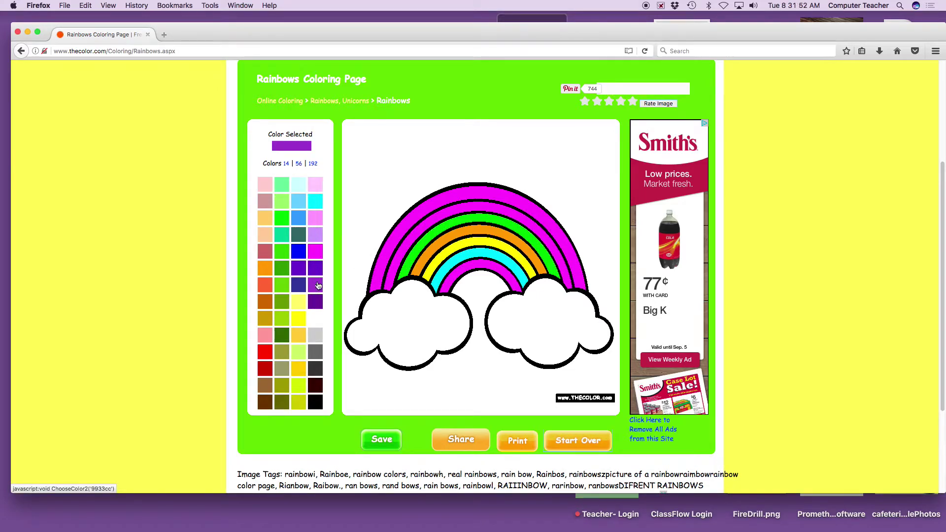
{"action": "left_click", "coordinate": [491, 209]}
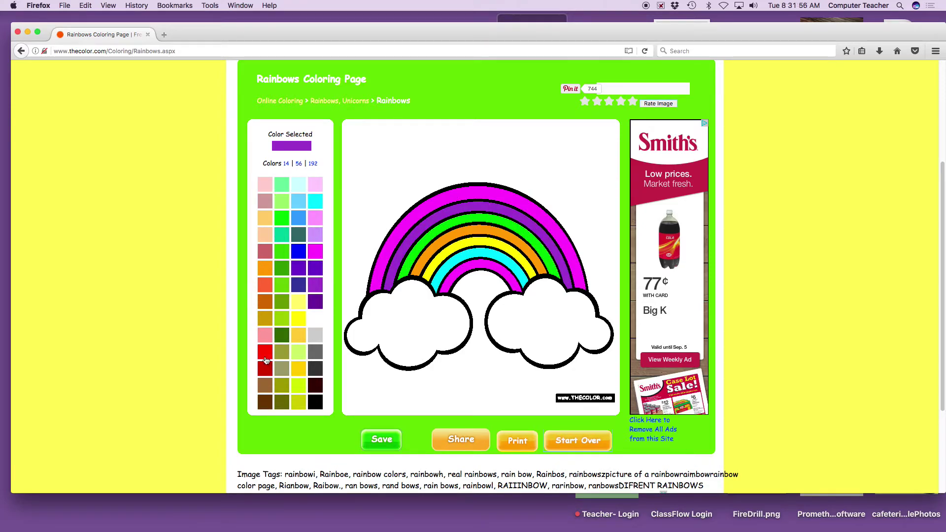
{"action": "left_click", "coordinate": [266, 353]}
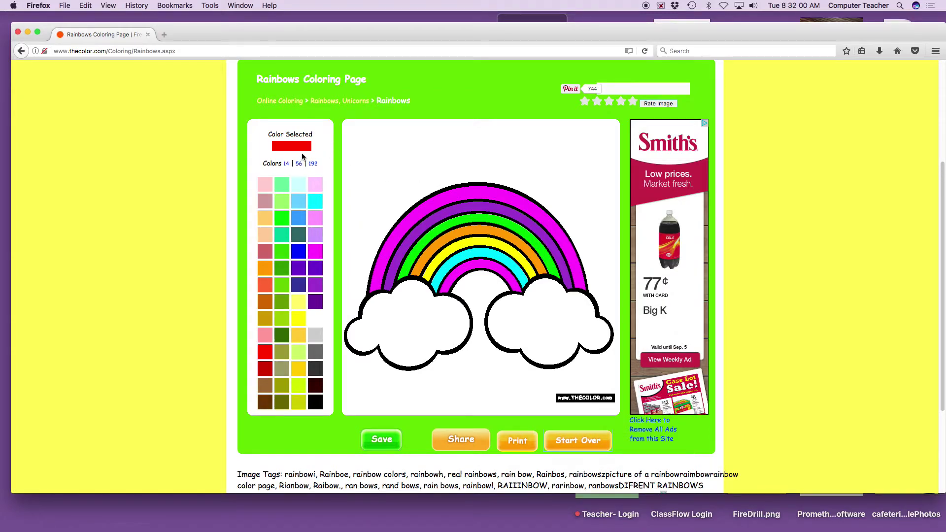
{"action": "left_click", "coordinate": [470, 199]}
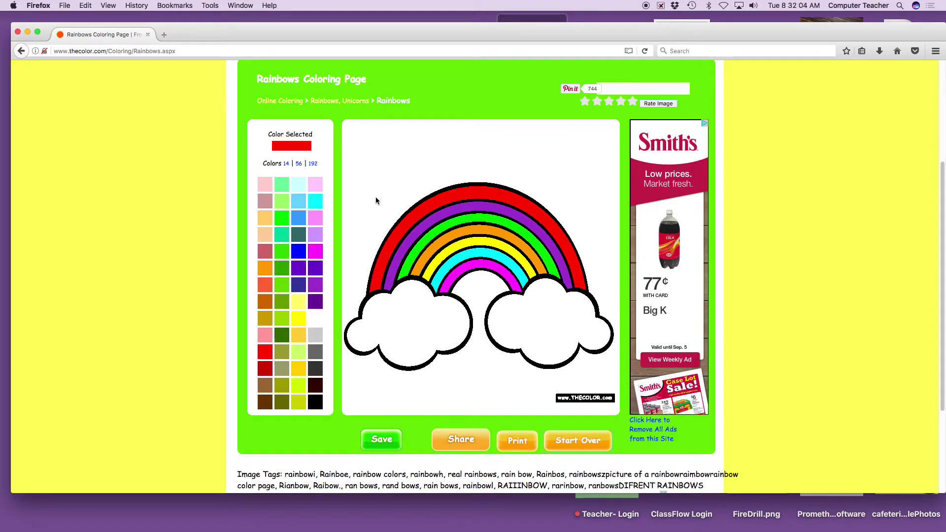
Fill the blank canvas background behind the rainbow with light blue.
{"action": "left_click", "coordinate": [298, 201]}
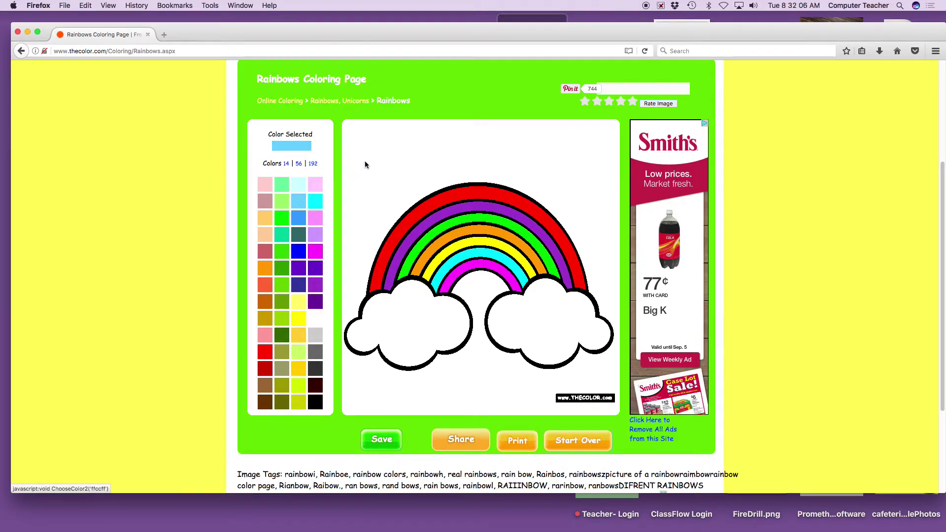
{"action": "left_click", "coordinate": [367, 160]}
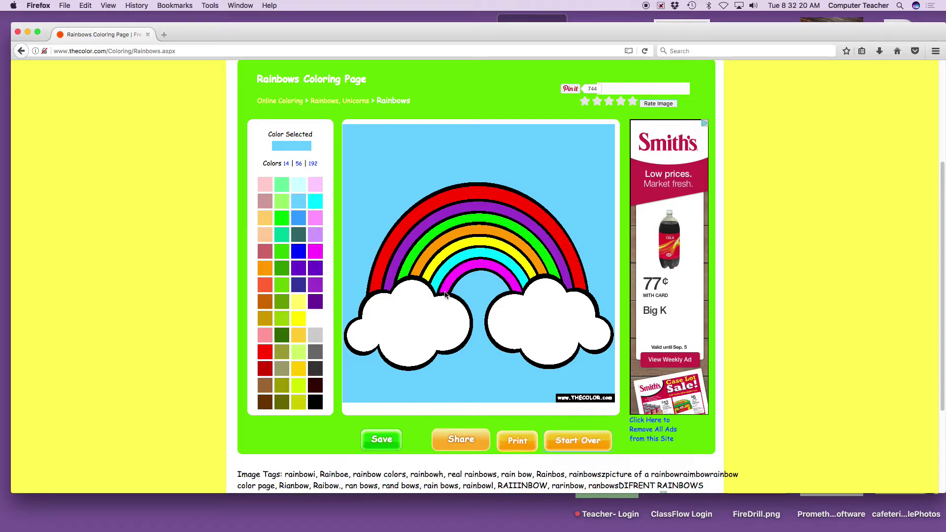
{"action": "scroll", "coordinate": [444, 295], "scroll_direction": "down", "scroll_amount": 2}
{"action": "scroll", "coordinate": [444, 294], "scroll_direction": "up", "scroll_amount": 4}
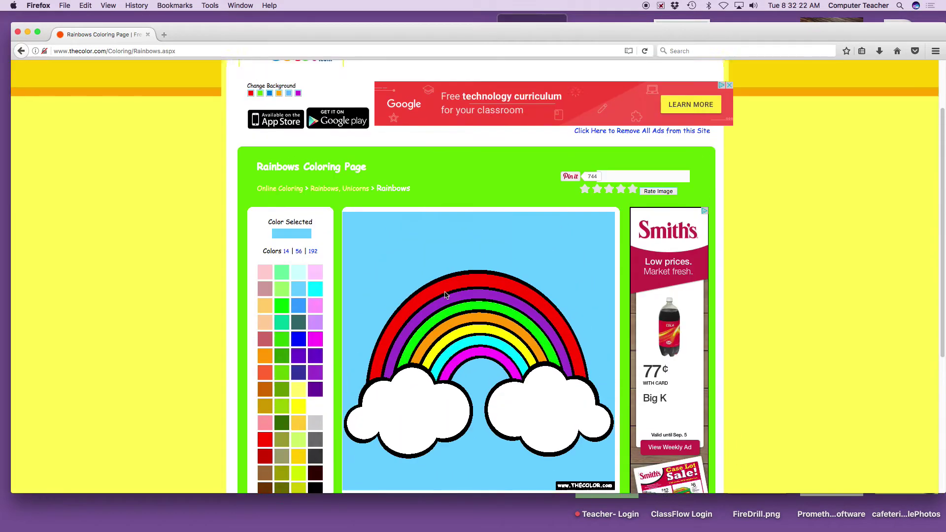
{"action": "scroll", "coordinate": [444, 294], "scroll_direction": "down", "scroll_amount": 3}
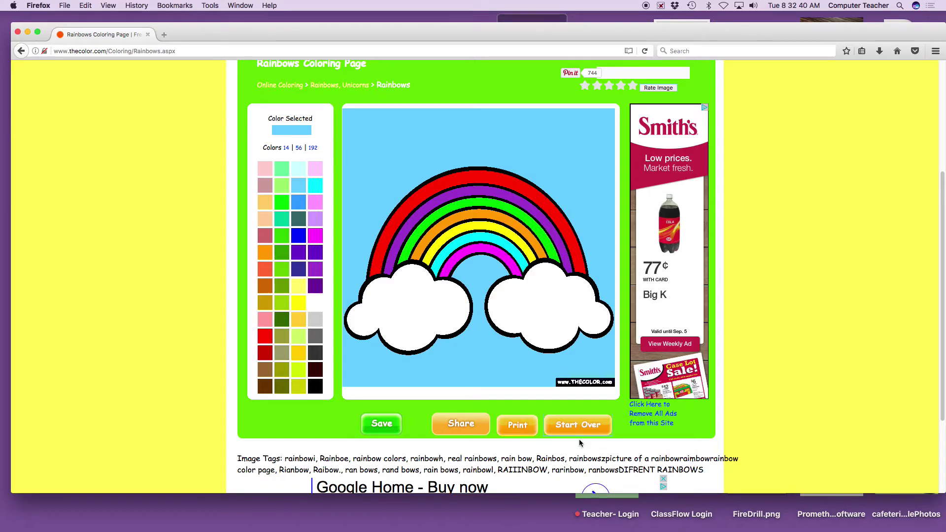
Leave the finished rainbow and return to the TheColor.com home page.
{"action": "scroll", "coordinate": [579, 443], "scroll_direction": "down", "scroll_amount": 3}
{"action": "scroll", "coordinate": [581, 443], "scroll_direction": "up", "scroll_amount": 10}
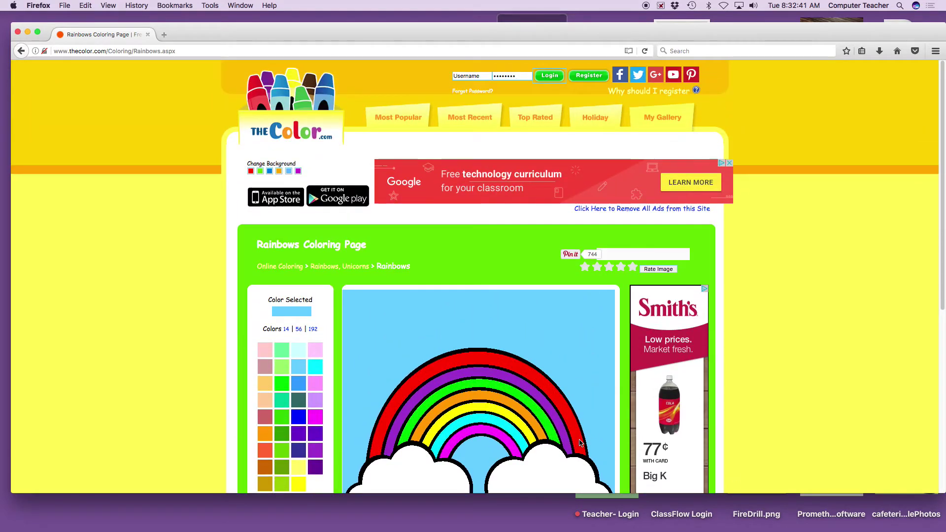
{"action": "left_click", "coordinate": [275, 105]}
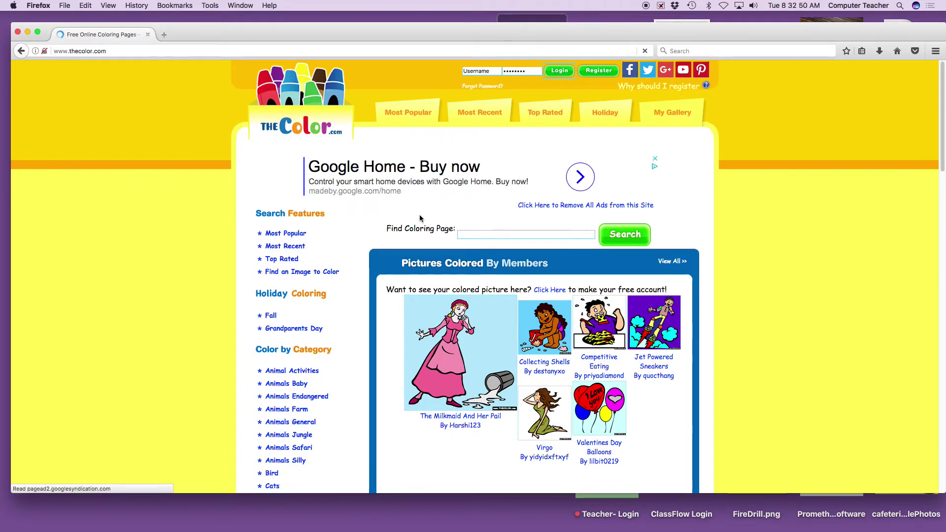
Scroll through the home page to the Color by Category list.
{"action": "scroll", "coordinate": [419, 219], "scroll_direction": "down", "scroll_amount": 5}
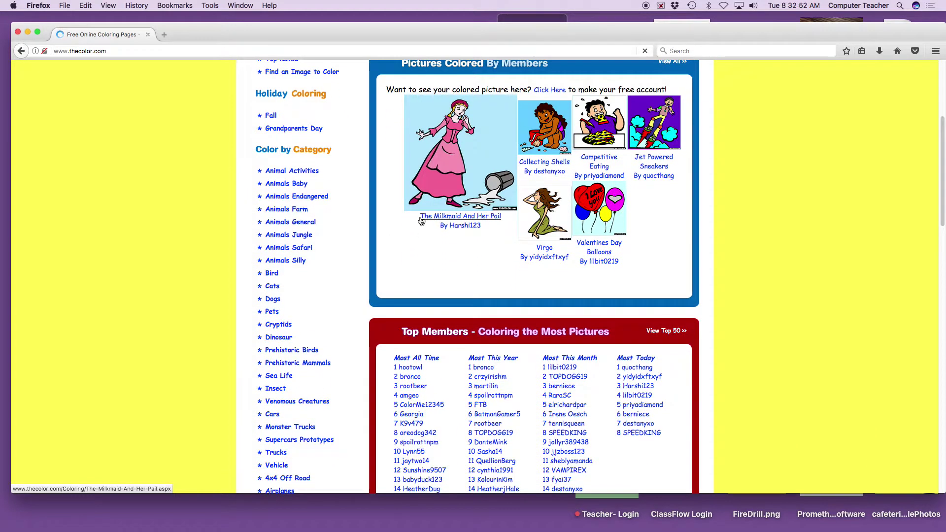
{"action": "scroll", "coordinate": [421, 220], "scroll_direction": "down", "scroll_amount": 5}
{"action": "scroll", "coordinate": [422, 221], "scroll_direction": "up", "scroll_amount": 3}
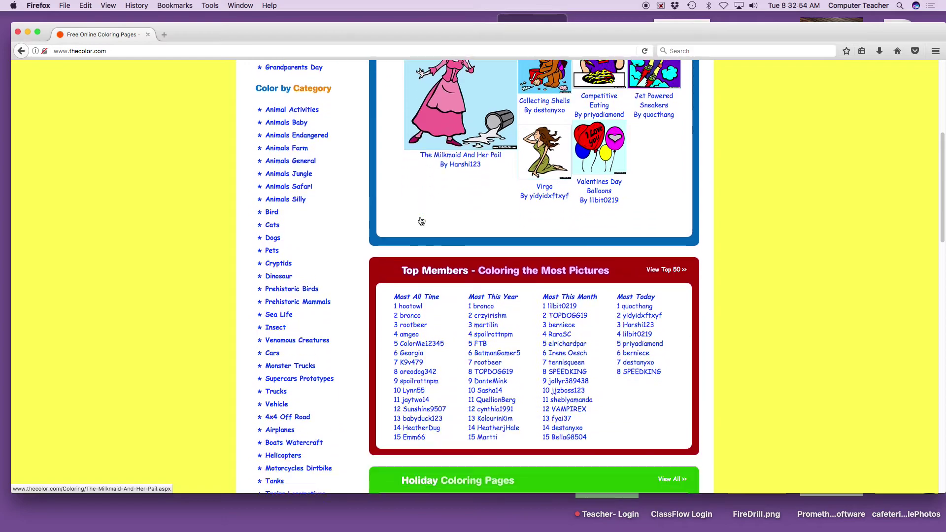
{"action": "scroll", "coordinate": [421, 221], "scroll_direction": "down", "scroll_amount": 9}
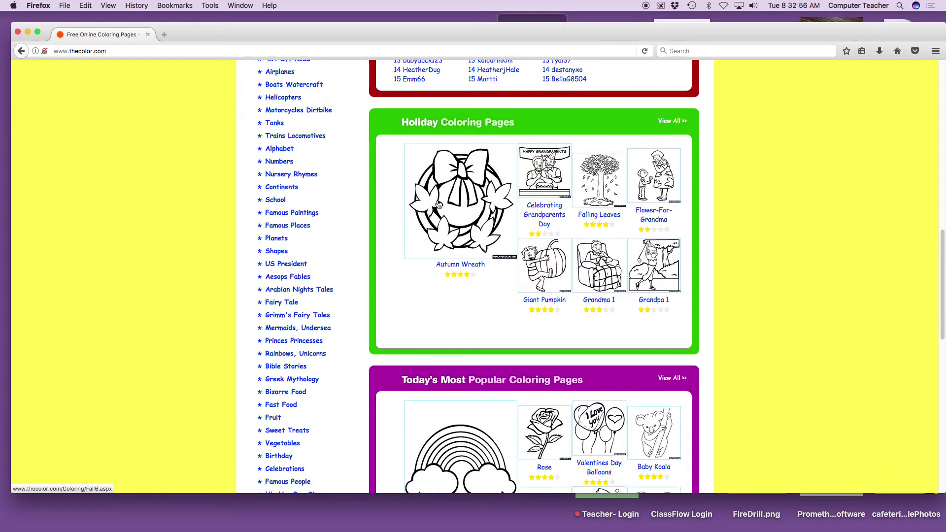
{"action": "scroll", "coordinate": [438, 205], "scroll_direction": "down", "scroll_amount": 3}
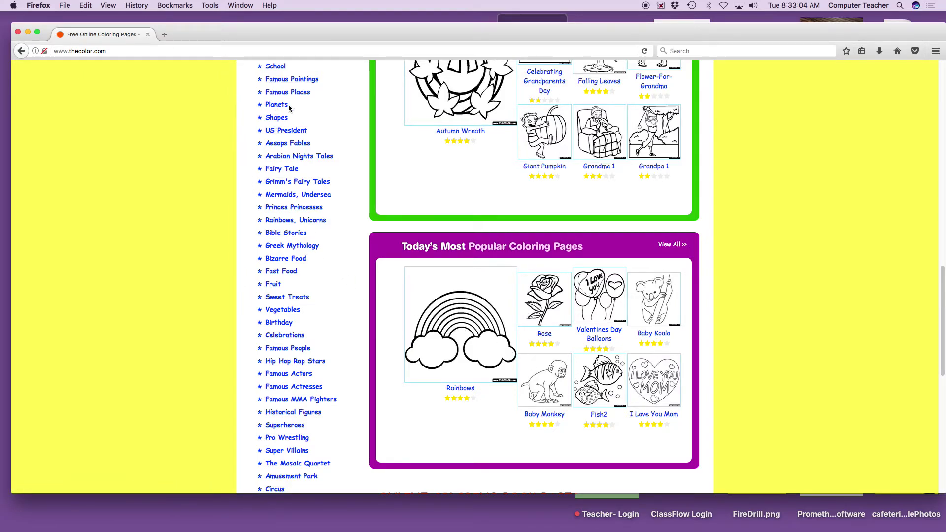
{"action": "scroll", "coordinate": [288, 108], "scroll_direction": "up", "scroll_amount": 15}
{"action": "scroll", "coordinate": [284, 114], "scroll_direction": "up", "scroll_amount": 2}
{"action": "scroll", "coordinate": [296, 197], "scroll_direction": "down", "scroll_amount": 8}
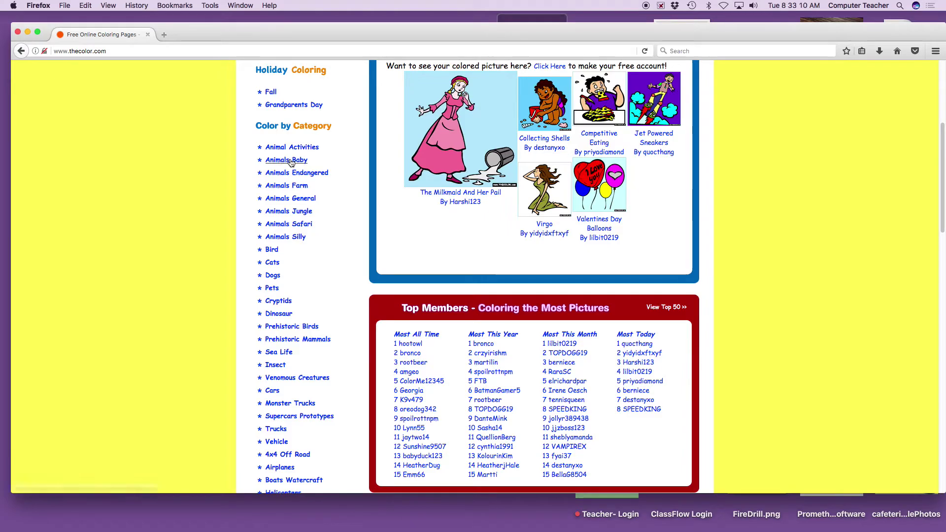
Browse the Animals Baby category's pictures, then switch to the Flowers category.
{"action": "left_click", "coordinate": [276, 165]}
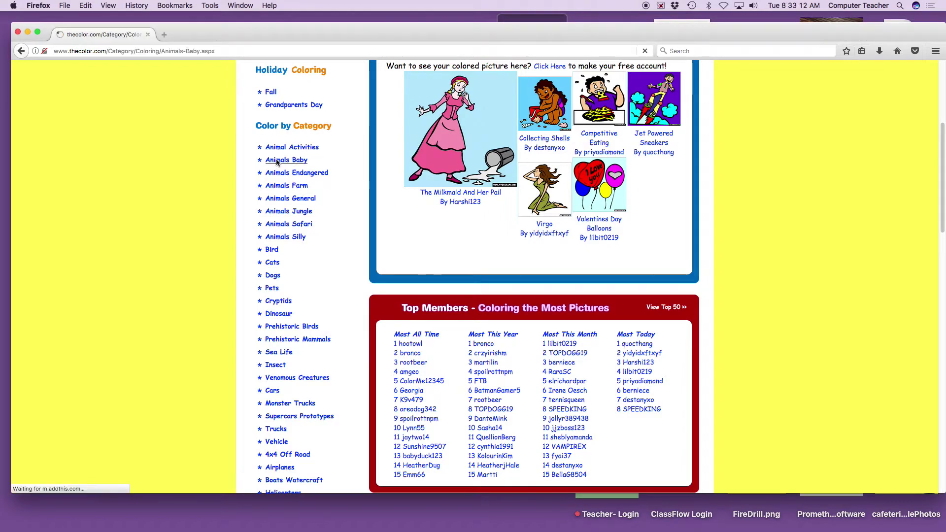
{"action": "scroll", "coordinate": [520, 276], "scroll_direction": "down", "scroll_amount": 10}
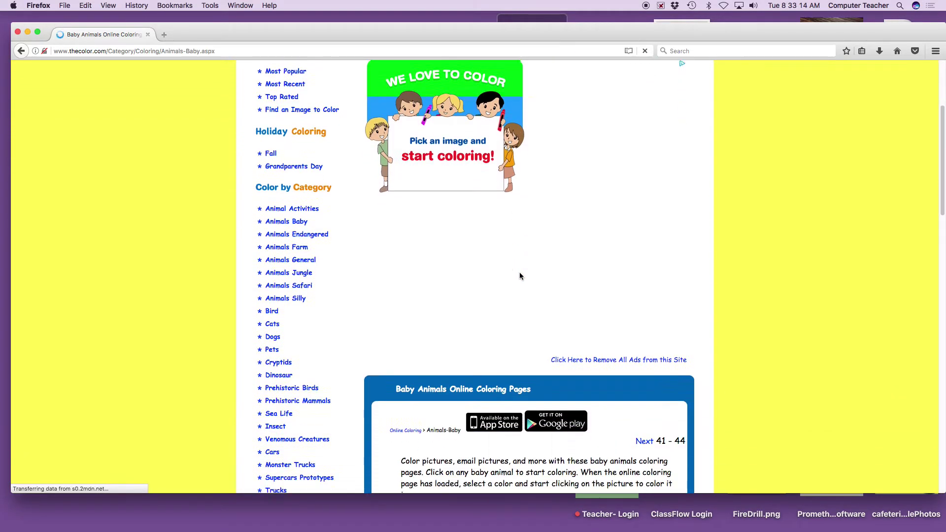
{"action": "scroll", "coordinate": [526, 272], "scroll_direction": "down", "scroll_amount": 6}
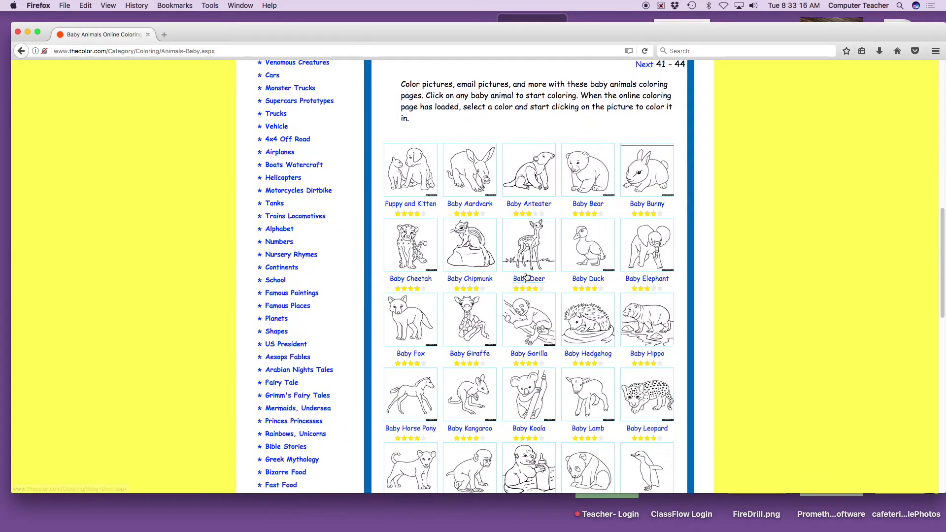
{"action": "scroll", "coordinate": [526, 275], "scroll_direction": "down", "scroll_amount": 5}
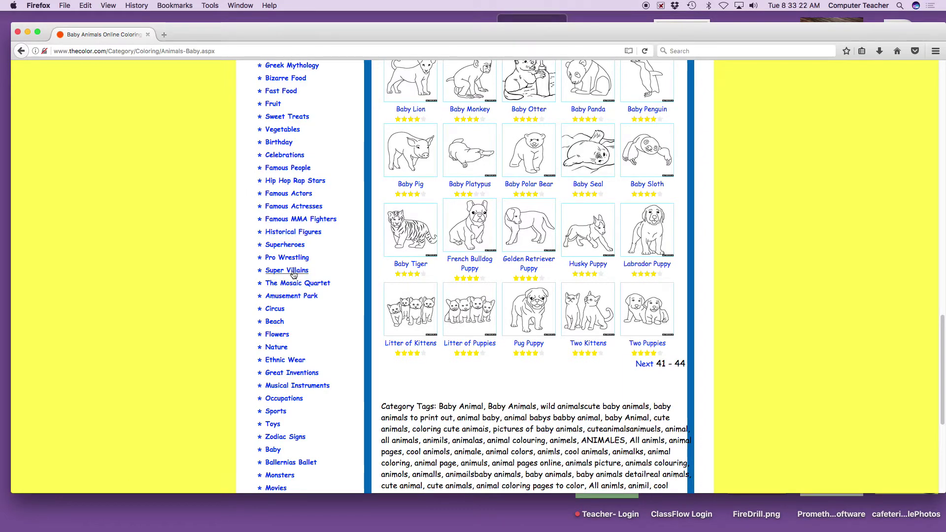
{"action": "scroll", "coordinate": [285, 248], "scroll_direction": "down", "scroll_amount": 3}
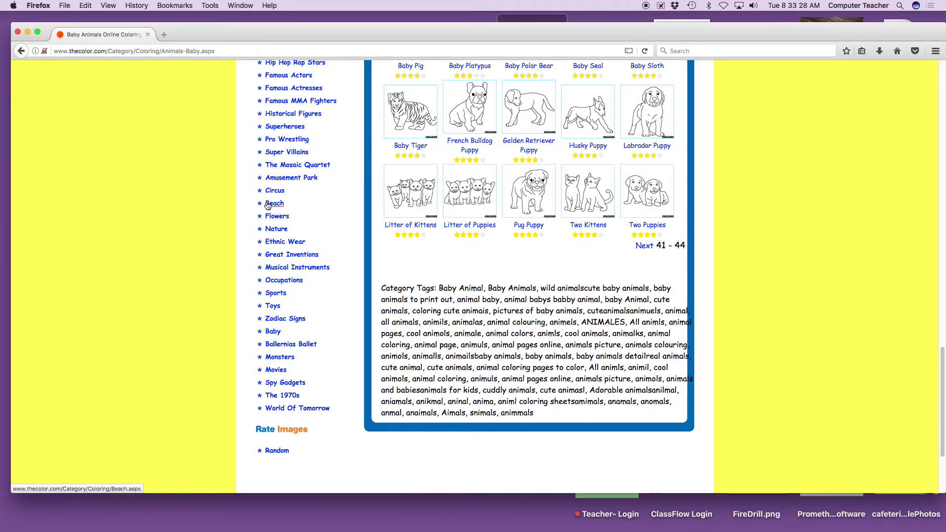
{"action": "left_click", "coordinate": [279, 217]}
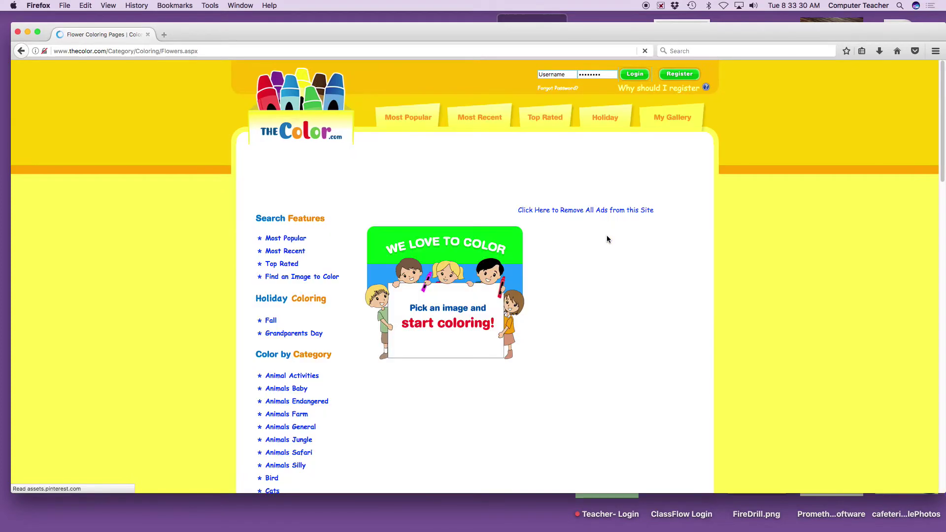
Open the Motorcycles Dirtbike category and scroll through its pictures.
{"action": "scroll", "coordinate": [607, 239], "scroll_direction": "down", "scroll_amount": 10}
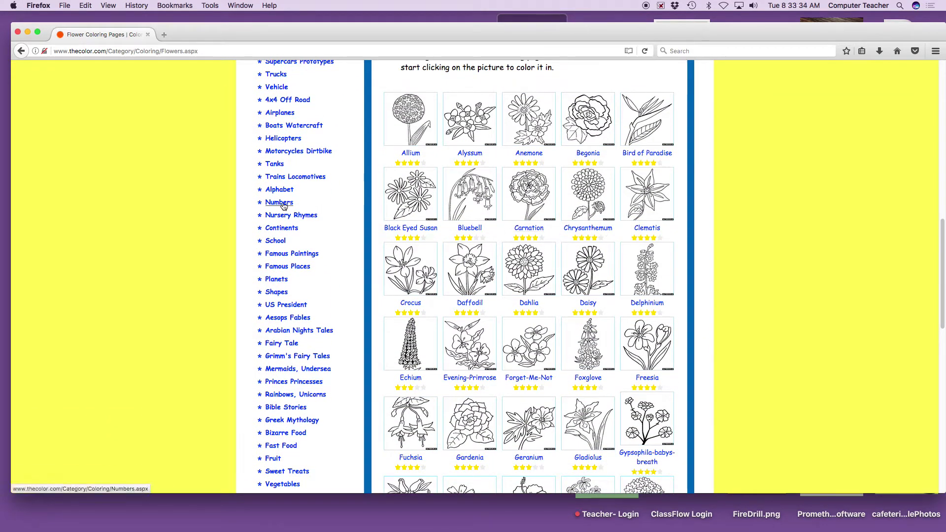
{"action": "left_click", "coordinate": [282, 153]}
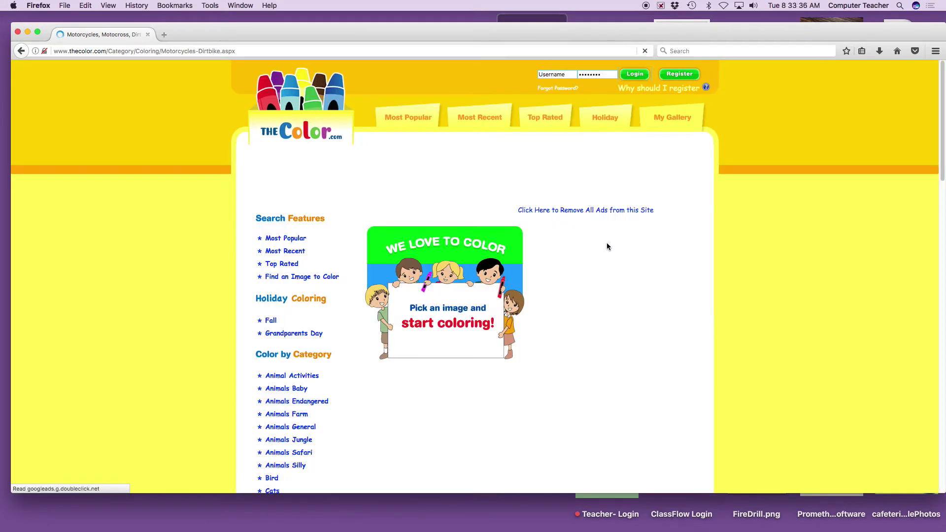
{"action": "scroll", "coordinate": [607, 243], "scroll_direction": "down", "scroll_amount": 7}
{"action": "scroll", "coordinate": [607, 242], "scroll_direction": "down", "scroll_amount": 4}
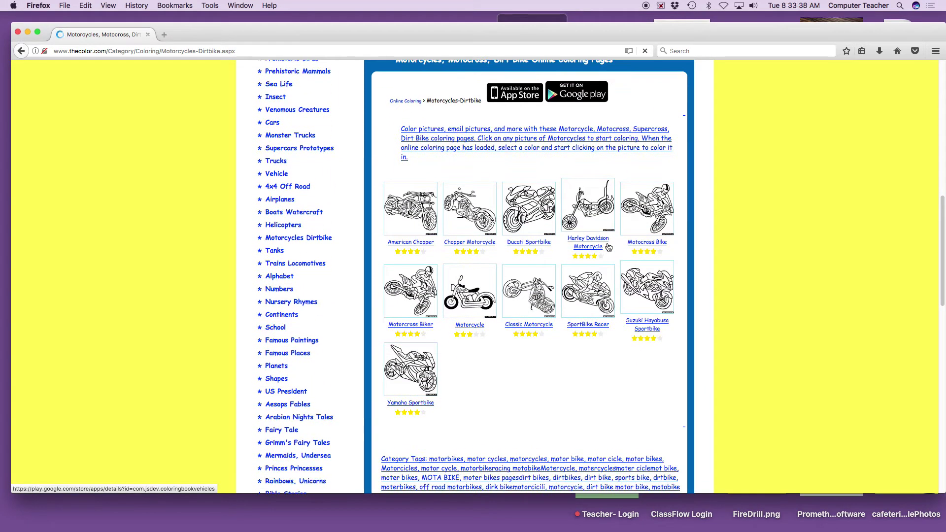
{"action": "scroll", "coordinate": [272, 281], "scroll_direction": "down", "scroll_amount": 3}
Browse the Princes Princesses category, then open the Rainbows, Unicorns category.
{"action": "left_click", "coordinate": [274, 279]}
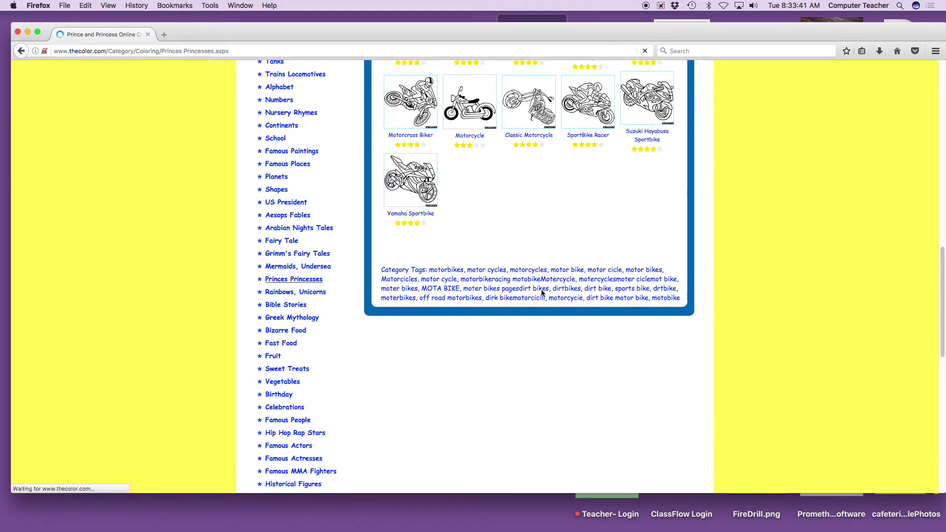
{"action": "scroll", "coordinate": [554, 290], "scroll_direction": "down", "scroll_amount": 10}
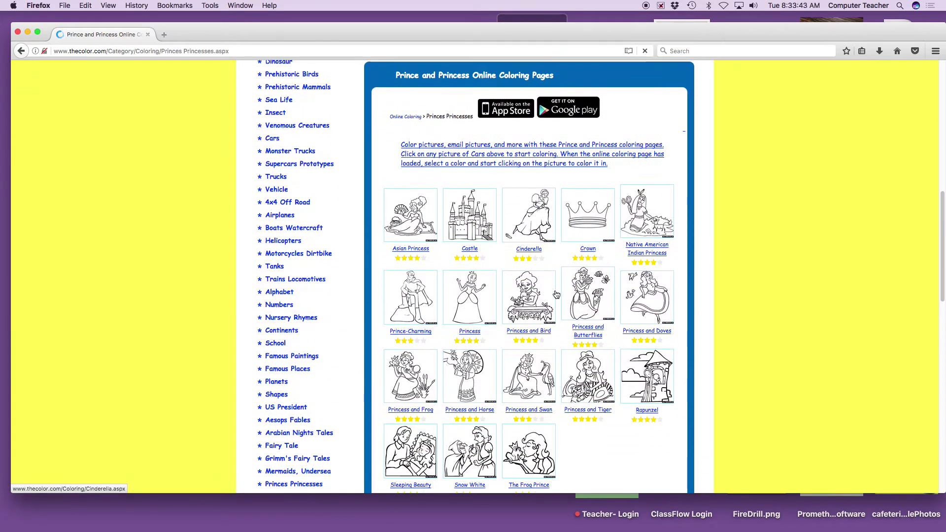
{"action": "scroll", "coordinate": [556, 294], "scroll_direction": "down", "scroll_amount": 2}
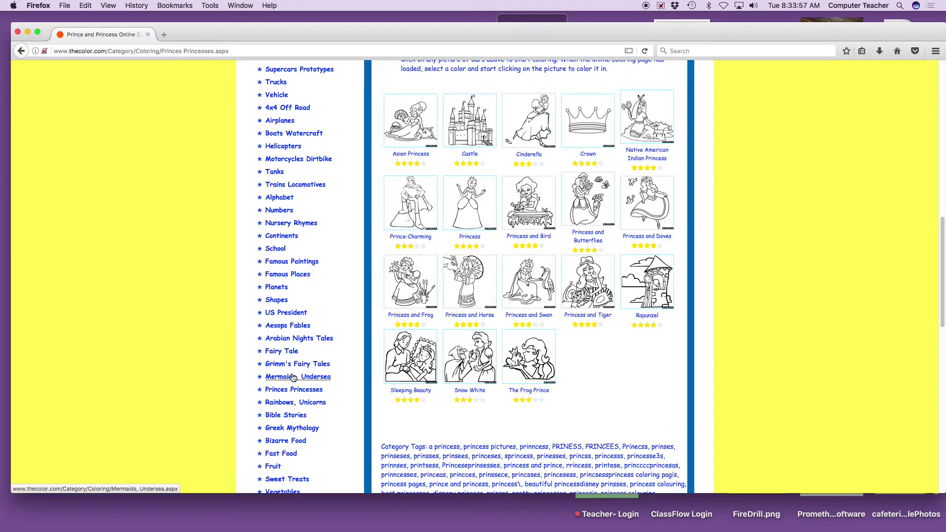
{"action": "left_click", "coordinate": [301, 402]}
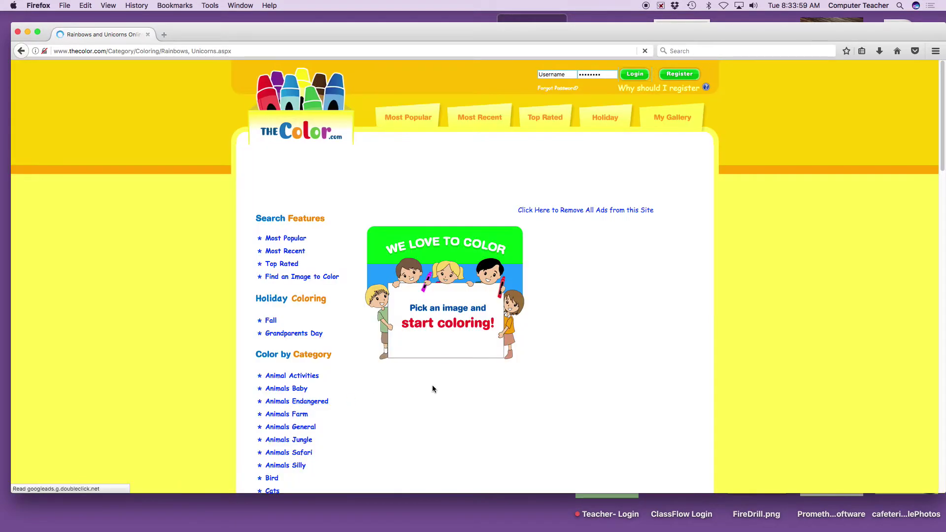
{"action": "scroll", "coordinate": [433, 387], "scroll_direction": "down", "scroll_amount": 8}
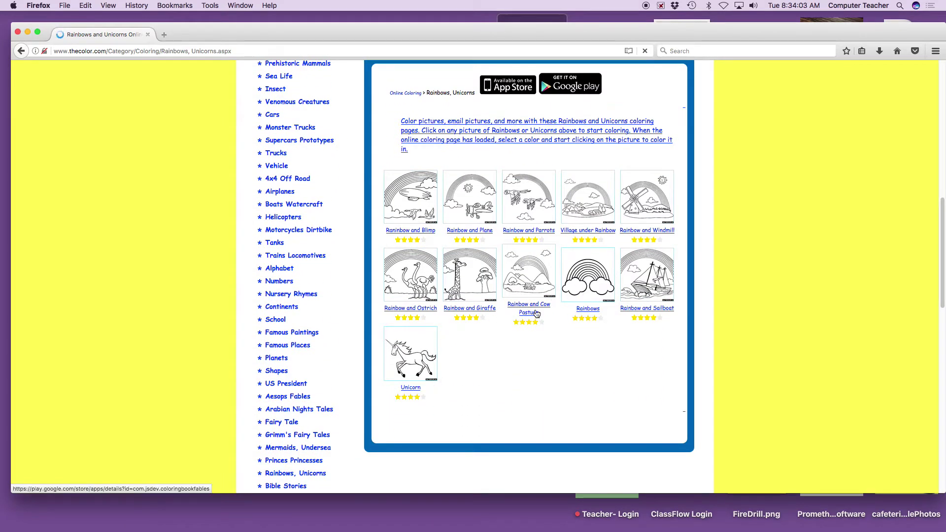
{"action": "scroll", "coordinate": [317, 348], "scroll_direction": "down", "scroll_amount": 5}
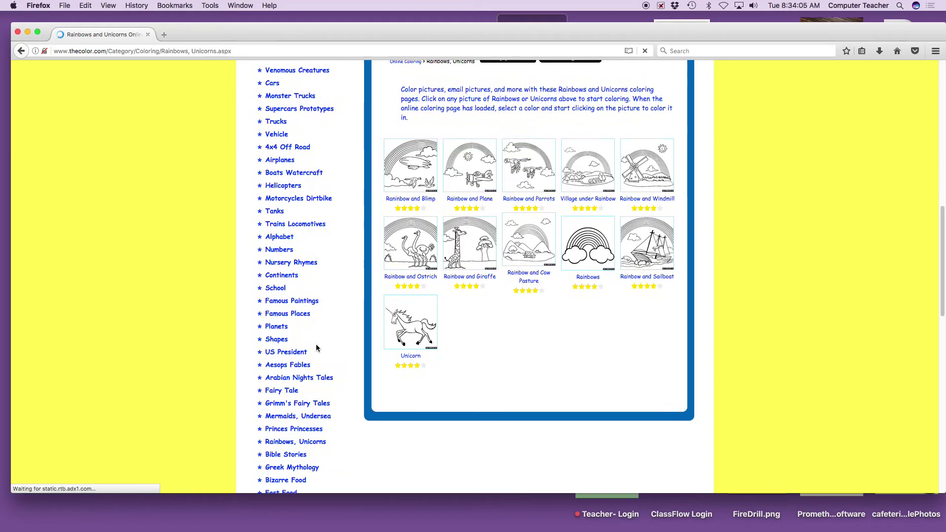
{"action": "scroll", "coordinate": [315, 348], "scroll_direction": "down", "scroll_amount": 4}
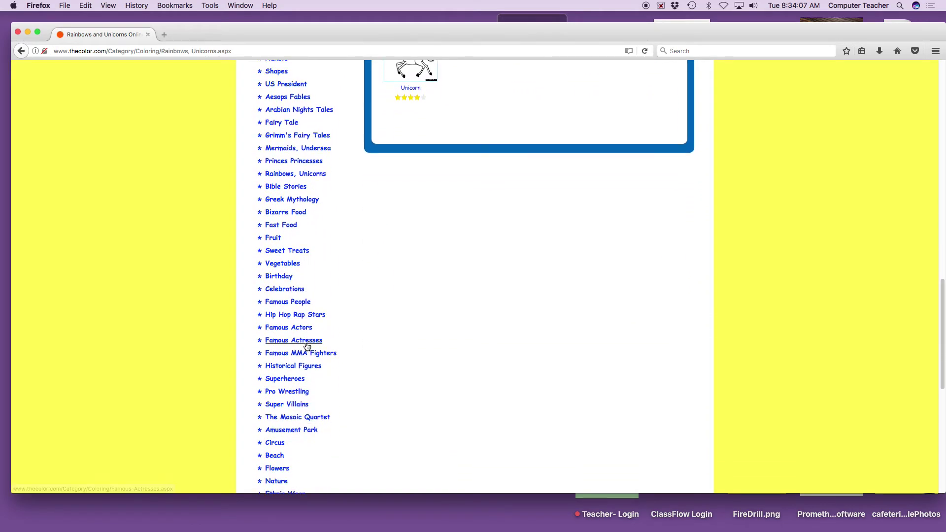
{"action": "scroll", "coordinate": [306, 346], "scroll_direction": "down", "scroll_amount": 4}
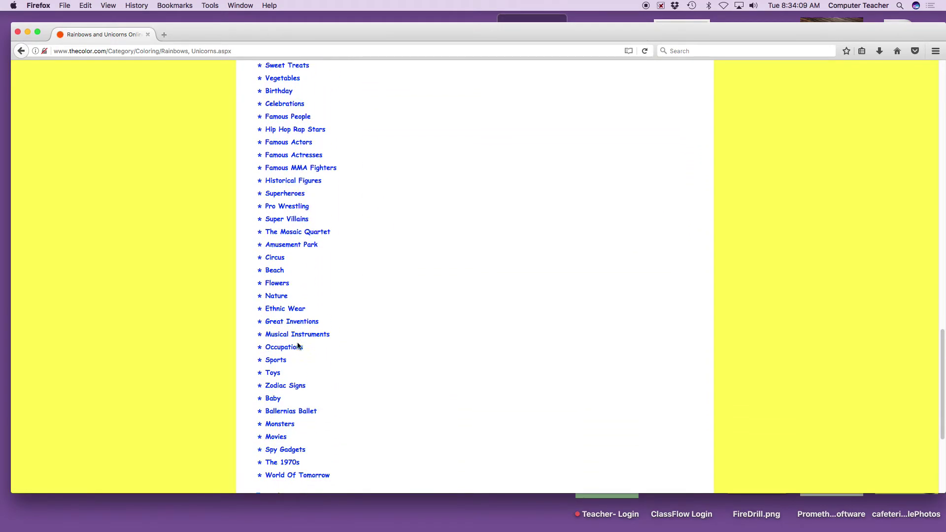
Open the Flowers category and scroll to pictures 41–68, Allium through Freesia.
{"action": "left_click", "coordinate": [277, 248]}
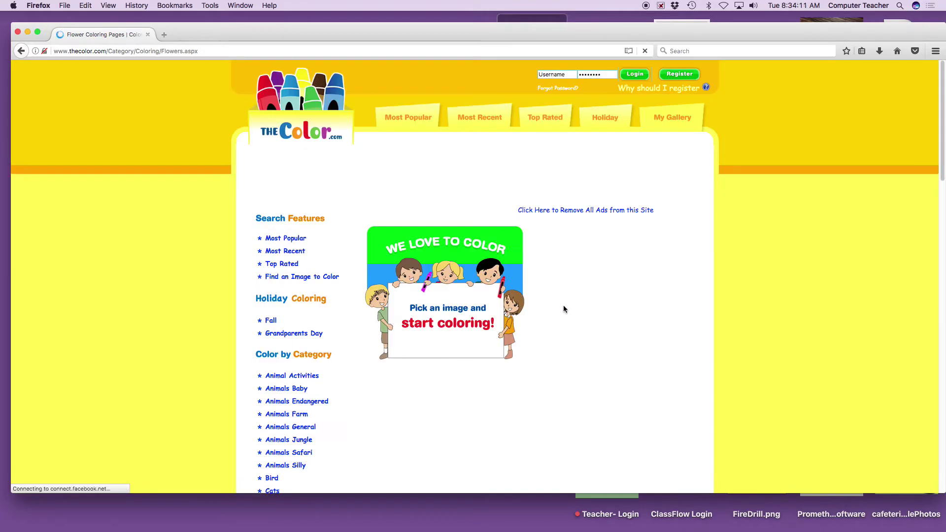
{"action": "scroll", "coordinate": [559, 310], "scroll_direction": "down", "scroll_amount": 7}
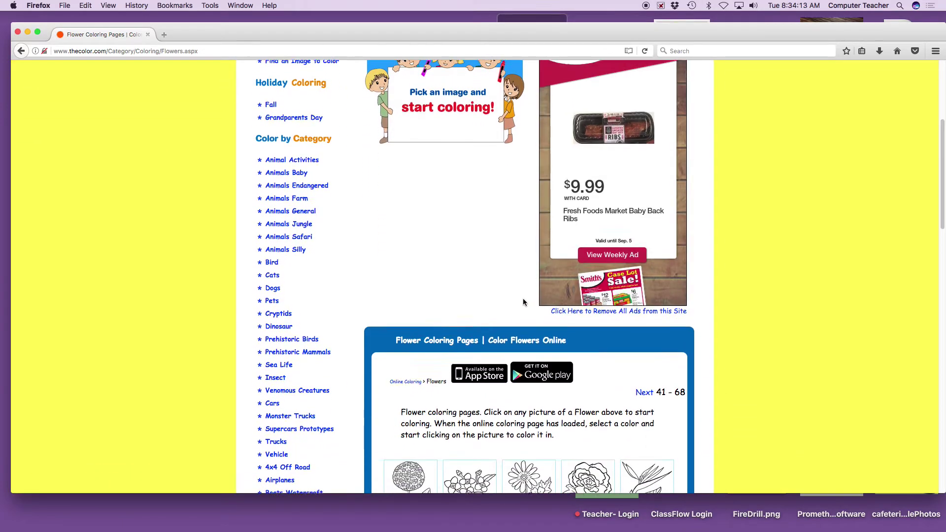
{"action": "scroll", "coordinate": [517, 301], "scroll_direction": "down", "scroll_amount": 5}
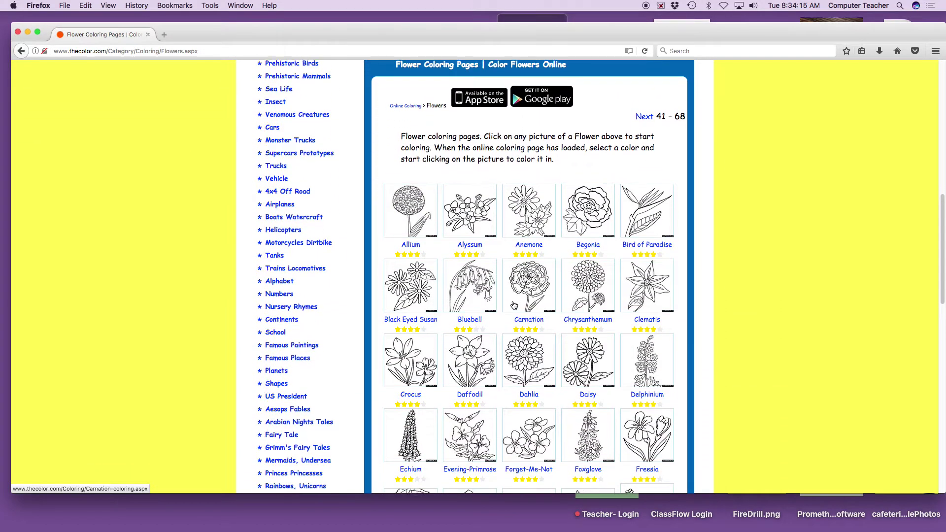
{"action": "scroll", "coordinate": [522, 246], "scroll_direction": "down", "scroll_amount": 1}
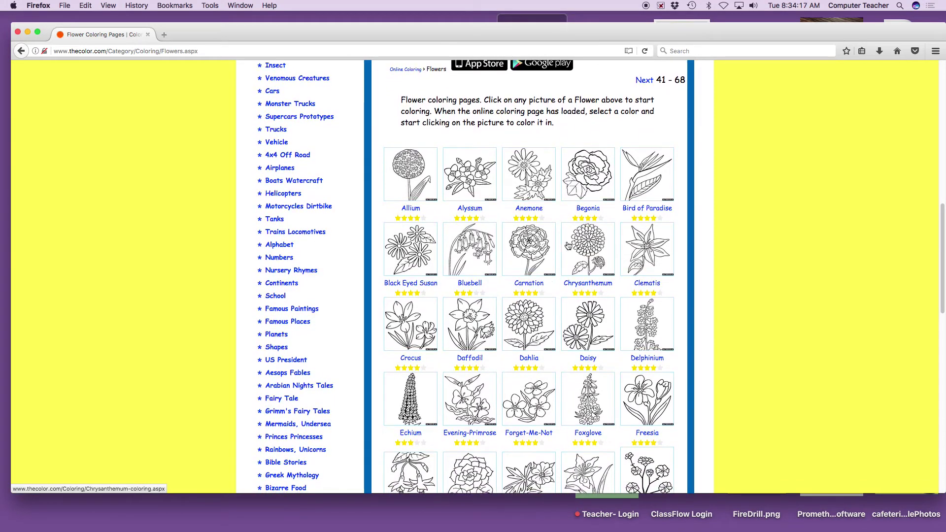
Open the Anemone coloring page and scroll down to the picture.
{"action": "left_click", "coordinate": [531, 193]}
{"action": "scroll", "coordinate": [518, 246], "scroll_direction": "down", "scroll_amount": 4}
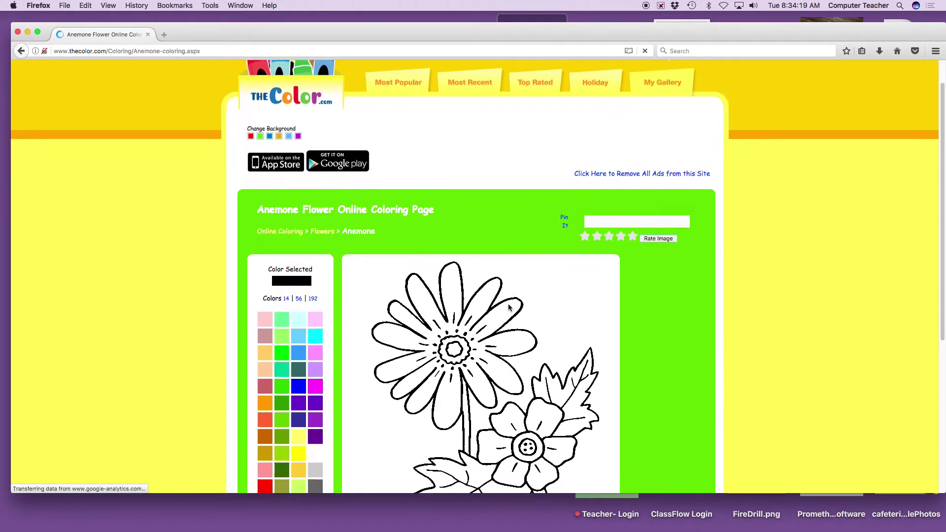
{"action": "scroll", "coordinate": [509, 307], "scroll_direction": "down", "scroll_amount": 1}
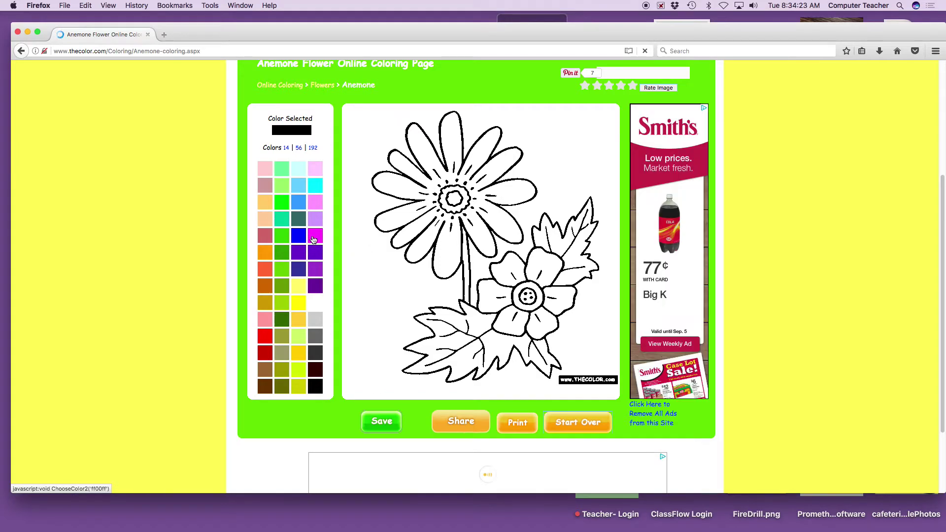
Color the big flower magenta with a yellow centre, gold ring and green stem.
{"action": "left_click", "coordinate": [313, 238]}
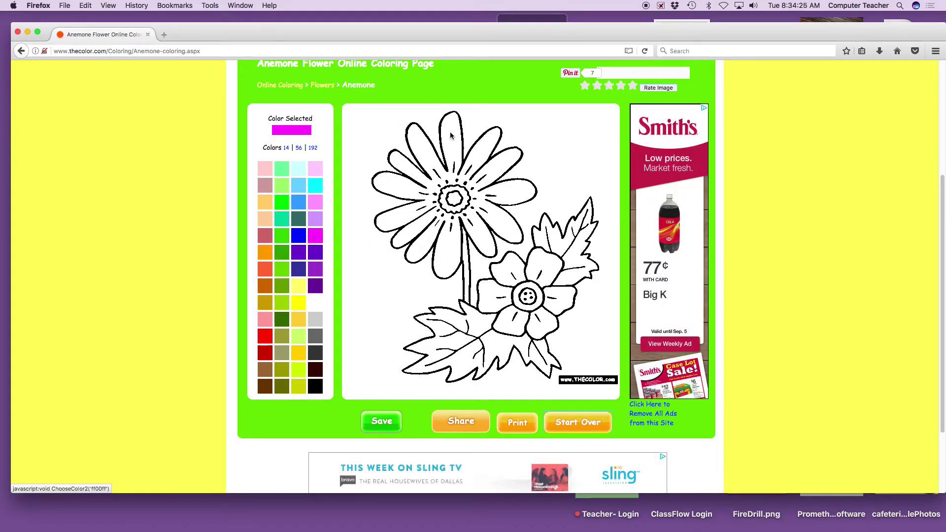
{"action": "left_click", "coordinate": [420, 149]}
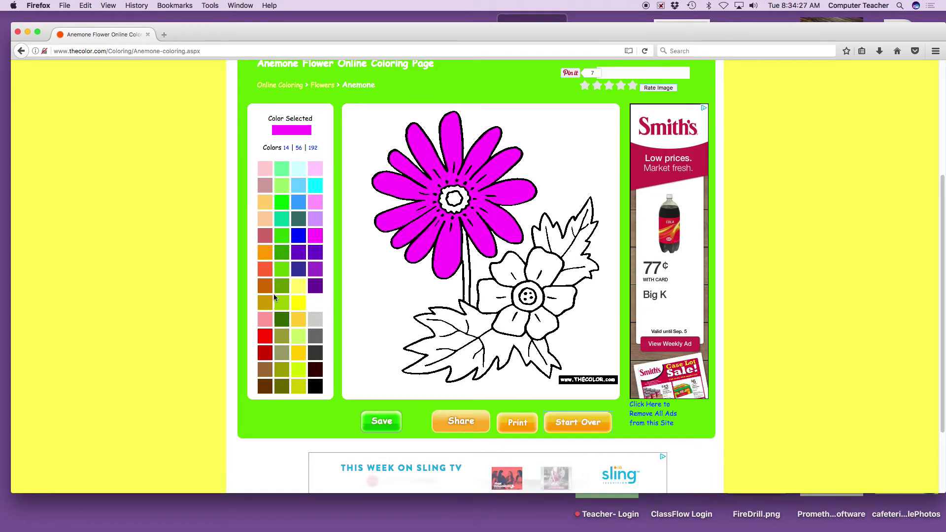
{"action": "left_click", "coordinate": [303, 305]}
{"action": "left_click", "coordinate": [453, 199]}
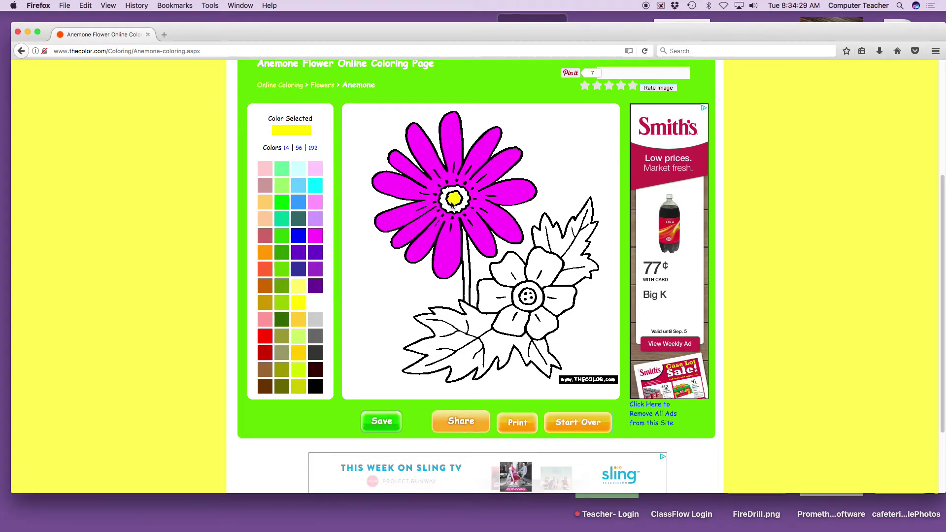
{"action": "left_click", "coordinate": [299, 319]}
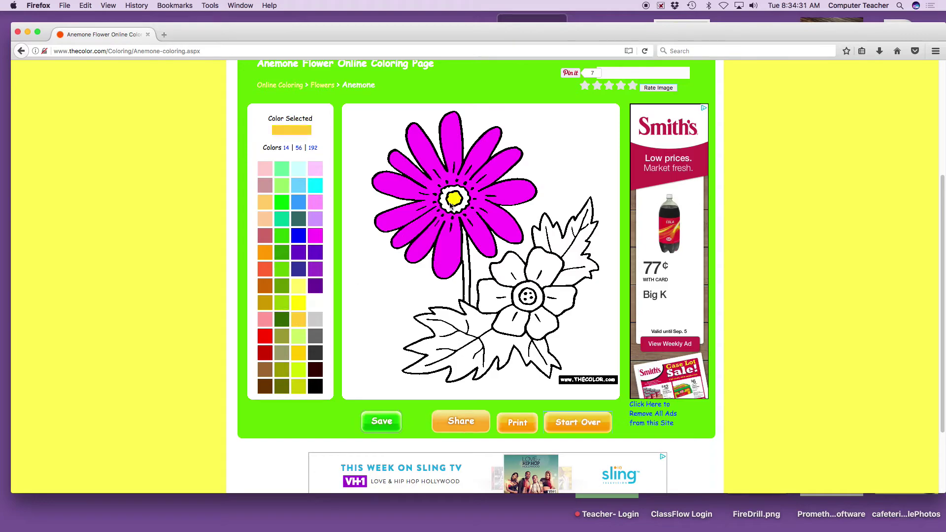
{"action": "left_click", "coordinate": [447, 209]}
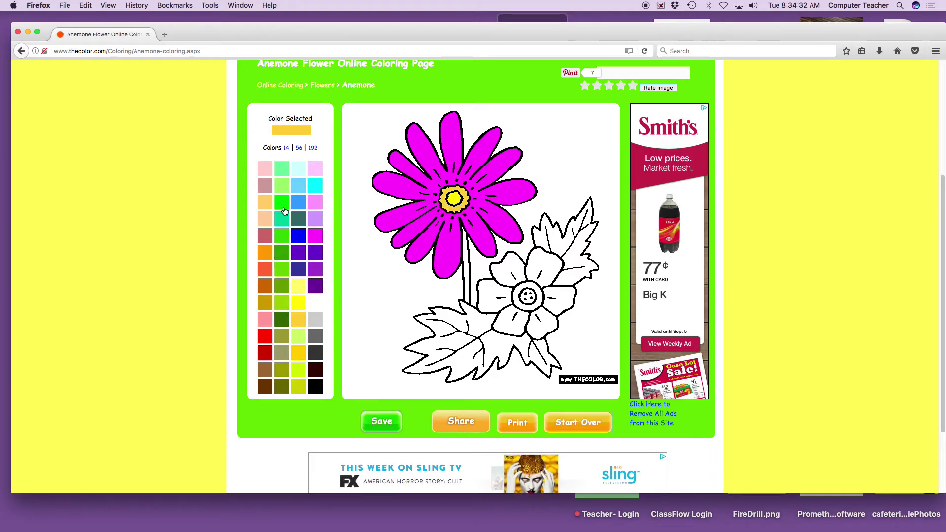
{"action": "left_click", "coordinate": [282, 236]}
{"action": "left_click", "coordinate": [466, 268]}
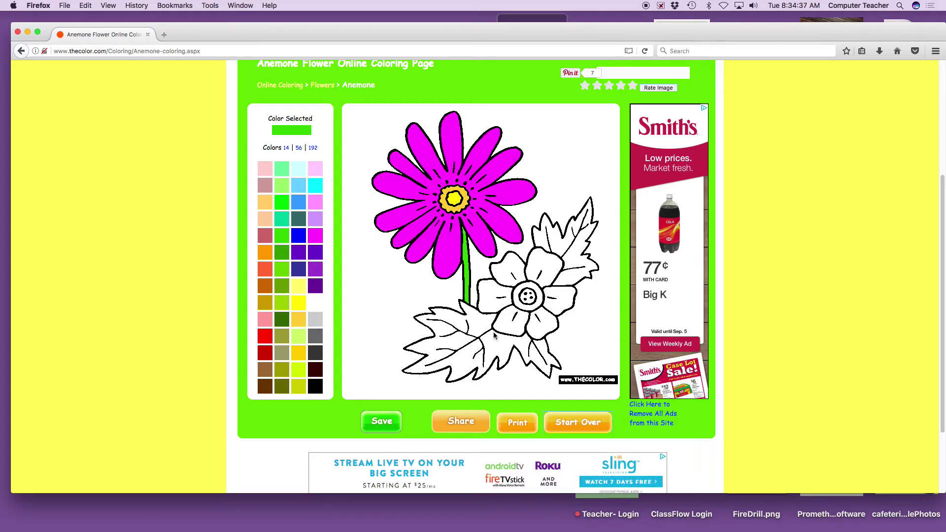
Fill all six petals of the lower flower cyan.
{"action": "left_click", "coordinate": [311, 189]}
{"action": "left_click", "coordinate": [505, 271]}
{"action": "left_click", "coordinate": [543, 280]}
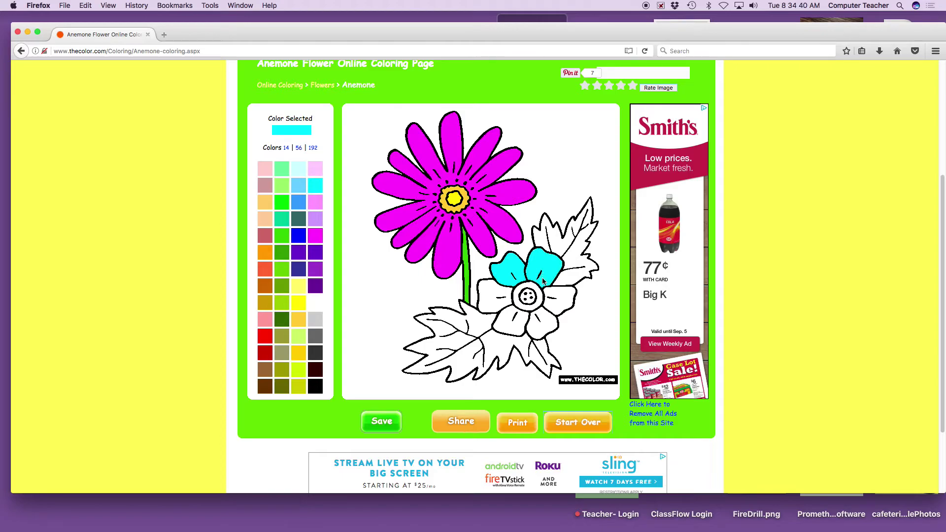
{"action": "left_click", "coordinate": [556, 306]}
{"action": "left_click", "coordinate": [544, 324]}
{"action": "left_click", "coordinate": [504, 317]}
{"action": "left_click", "coordinate": [489, 304]}
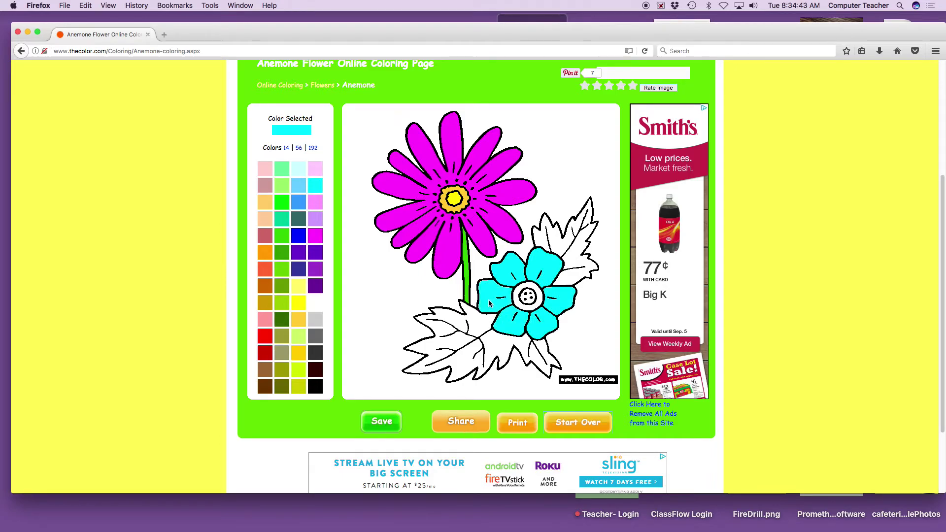
Give the lower flower a pale yellow centre with a golden yellow ring.
{"action": "left_click", "coordinate": [302, 293]}
{"action": "left_click", "coordinate": [528, 302]}
{"action": "left_click", "coordinate": [296, 324]}
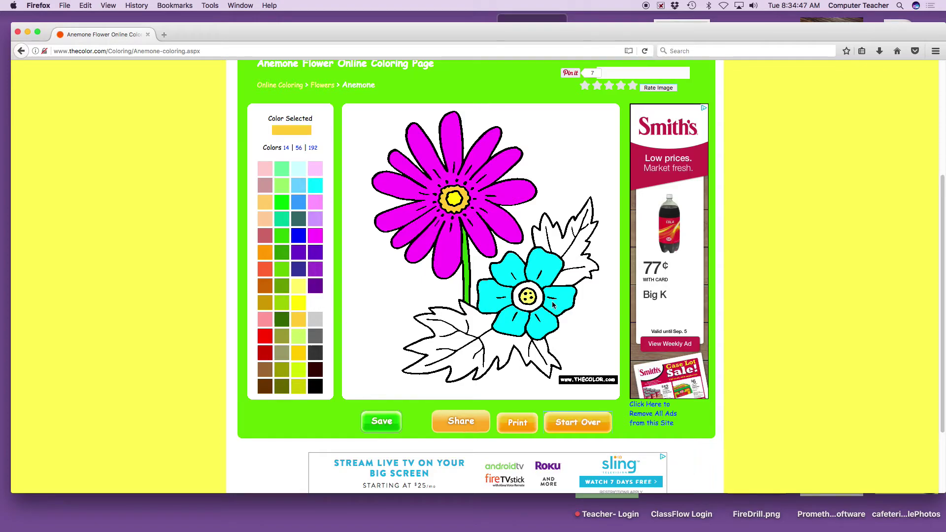
{"action": "left_click", "coordinate": [541, 301]}
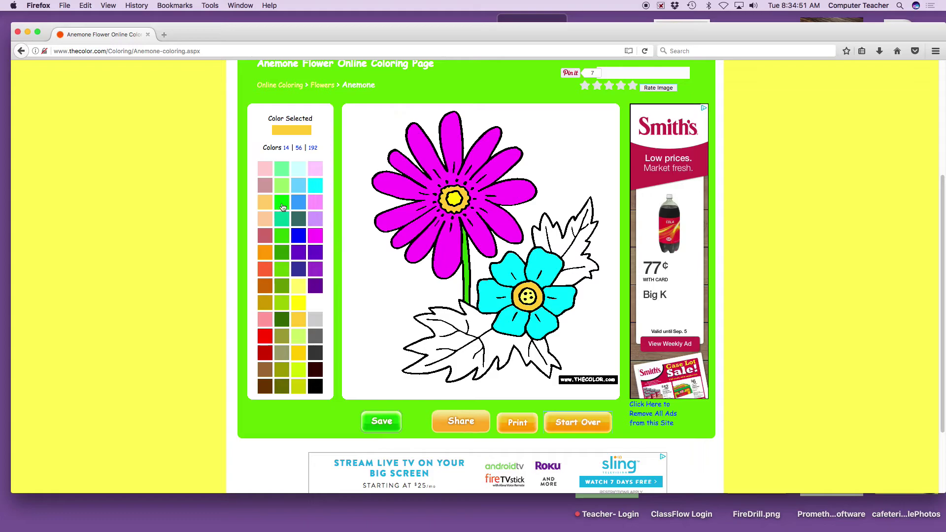
Fill the lower leaves and upper right leaf with darker green.
{"action": "left_click", "coordinate": [283, 253]}
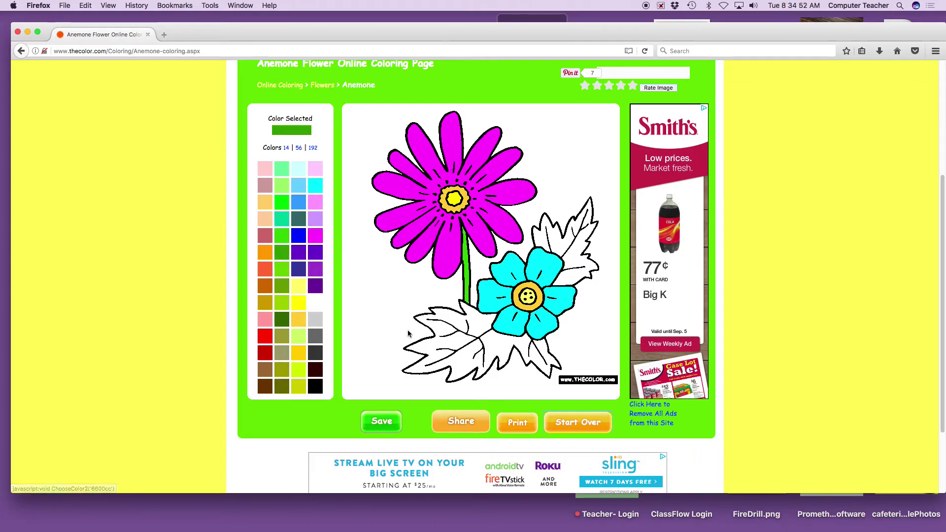
{"action": "left_click", "coordinate": [446, 335]}
{"action": "left_click", "coordinate": [569, 266]}
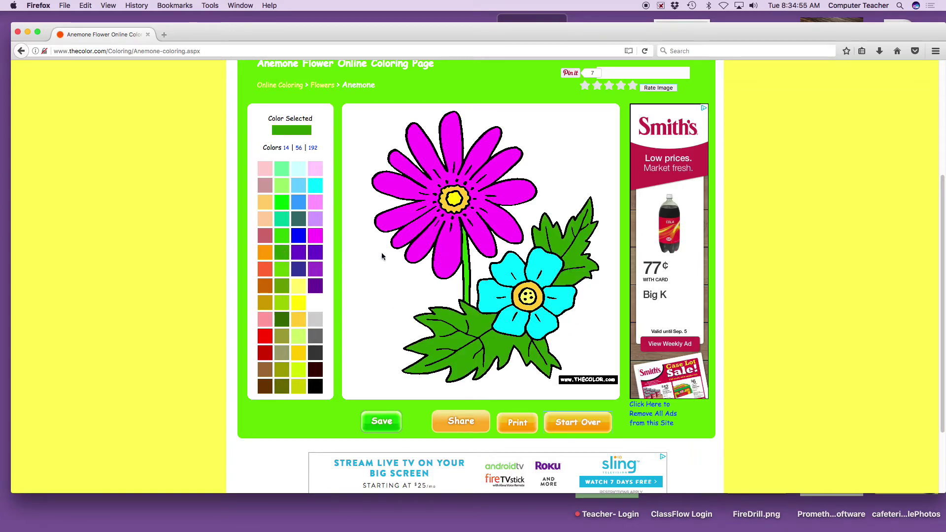
Try light blue and navy for the background, settling on dark grey.
{"action": "left_click", "coordinate": [298, 187]}
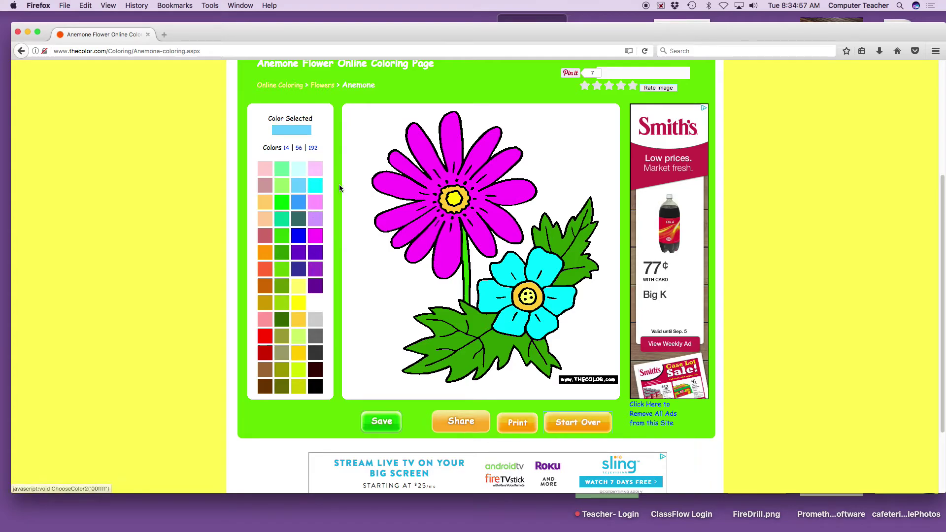
{"action": "left_click", "coordinate": [353, 185]}
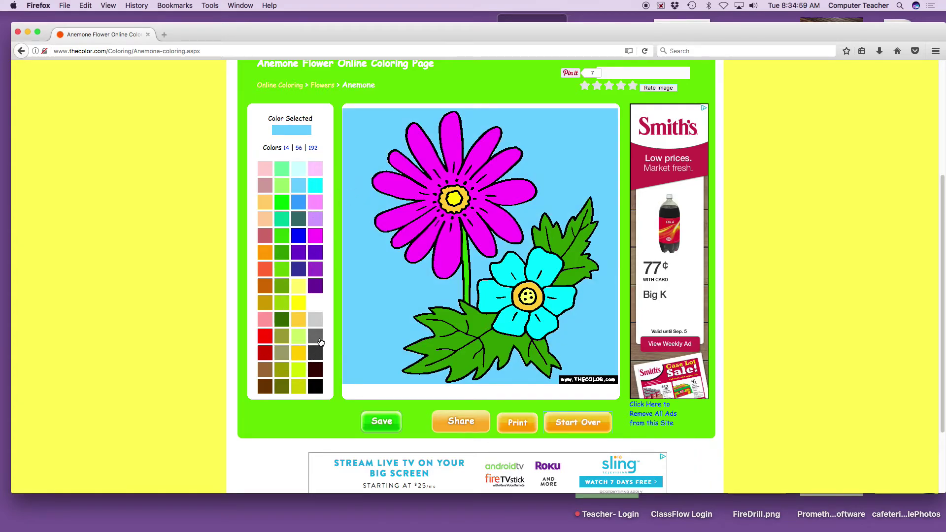
{"action": "left_click", "coordinate": [297, 269]}
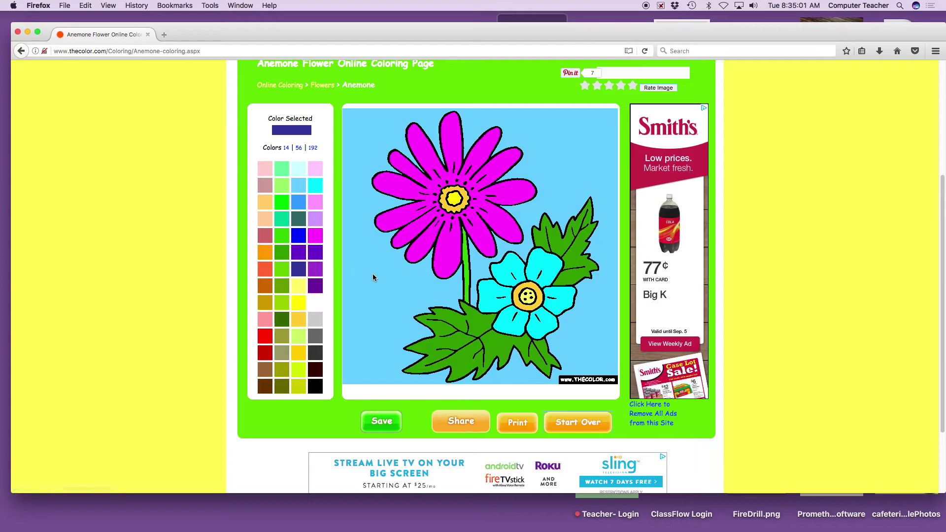
{"action": "left_click", "coordinate": [372, 273]}
{"action": "left_click", "coordinate": [314, 355]}
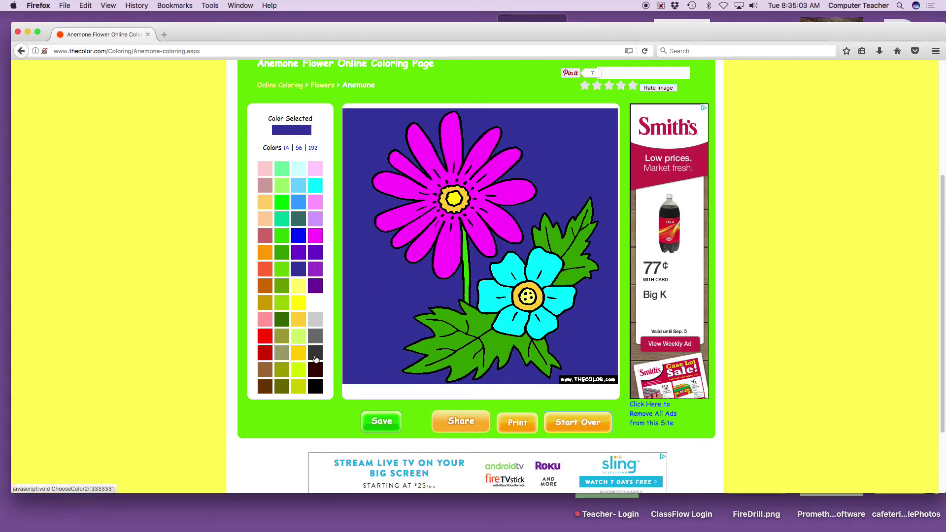
{"action": "left_click", "coordinate": [380, 344]}
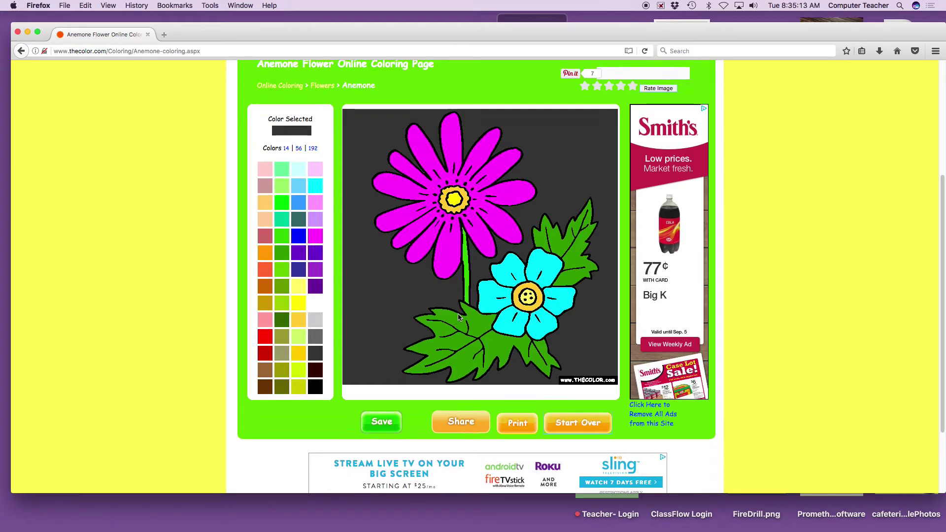
{"action": "scroll", "coordinate": [457, 315], "scroll_direction": "up", "scroll_amount": 5}
Scroll back to the top and go to the TheColor.com home page via the logo.
{"action": "scroll", "coordinate": [458, 317], "scroll_direction": "down", "scroll_amount": 1}
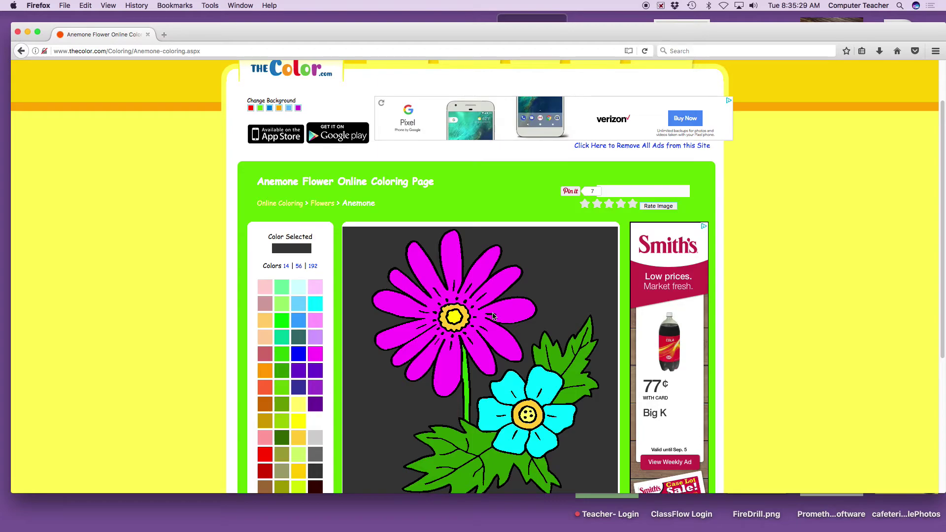
{"action": "scroll", "coordinate": [494, 317], "scroll_direction": "up", "scroll_amount": 3}
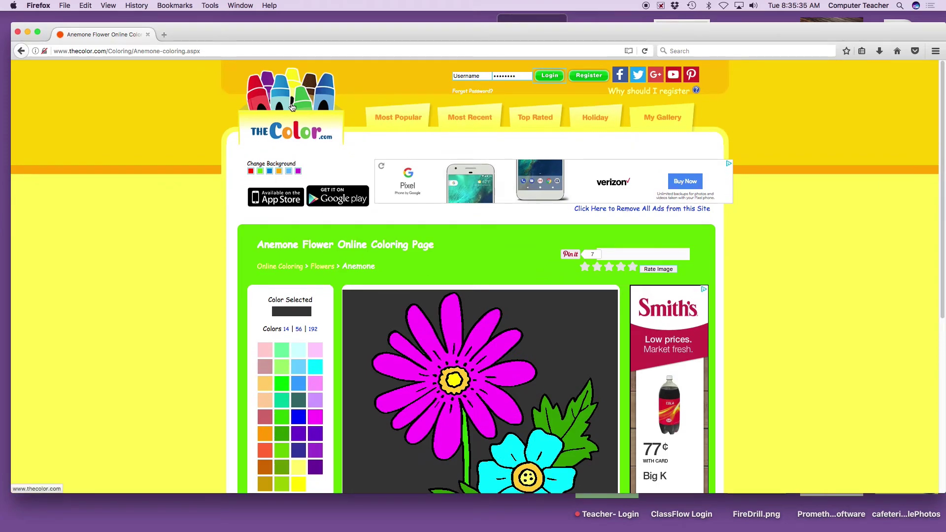
{"action": "left_click", "coordinate": [292, 107]}
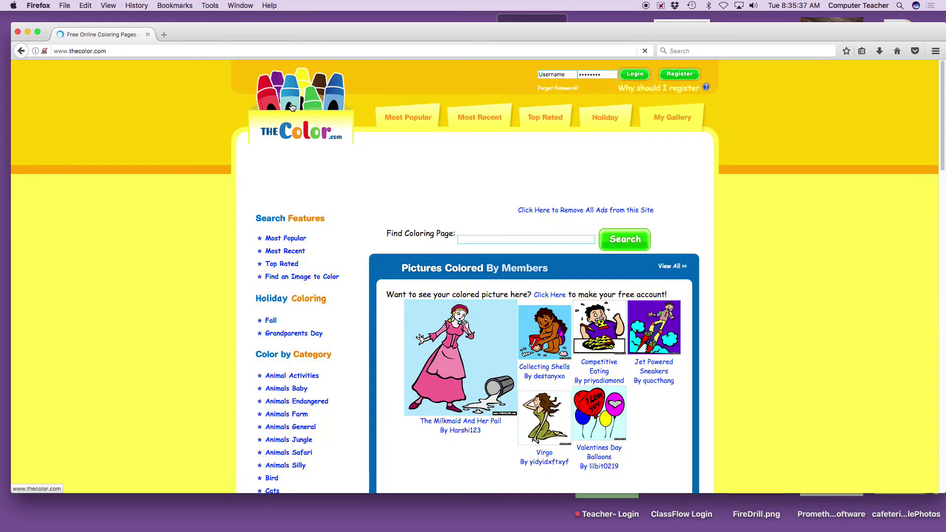
Find Holiday Coloring Pages on the home page and open the Giant Pumpkin picture.
{"action": "scroll", "coordinate": [359, 217], "scroll_direction": "down", "scroll_amount": 3}
{"action": "scroll", "coordinate": [359, 221], "scroll_direction": "down", "scroll_amount": 20}
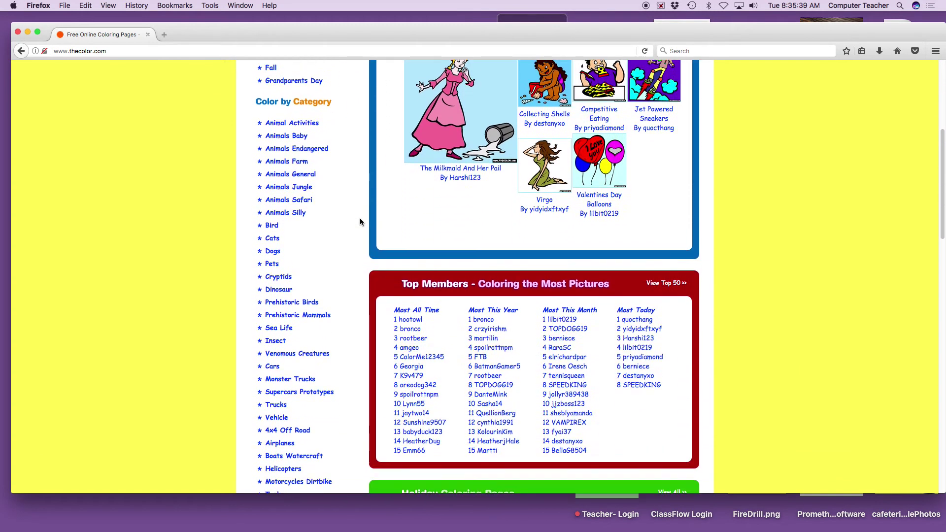
{"action": "scroll", "coordinate": [571, 321], "scroll_direction": "down", "scroll_amount": 6}
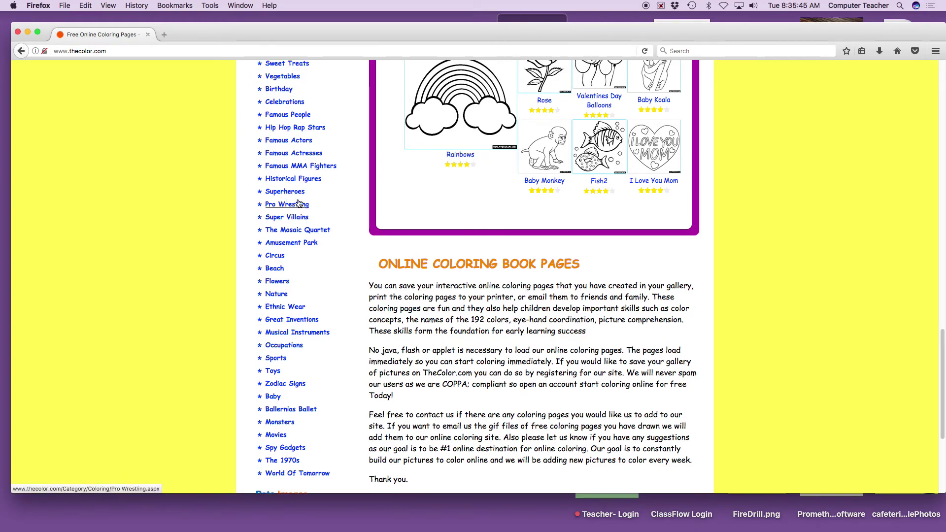
{"action": "scroll", "coordinate": [283, 194], "scroll_direction": "up", "scroll_amount": 15}
{"action": "scroll", "coordinate": [297, 200], "scroll_direction": "down", "scroll_amount": 4}
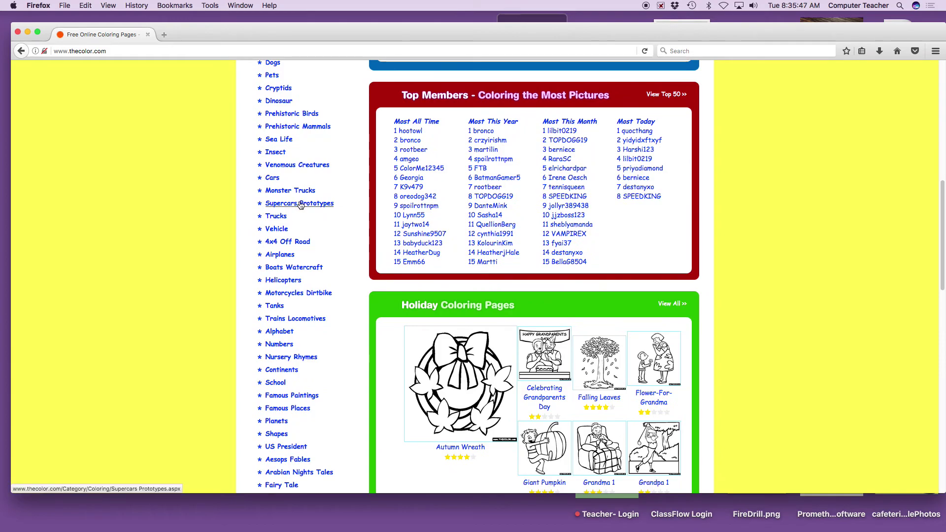
{"action": "scroll", "coordinate": [300, 204], "scroll_direction": "down", "scroll_amount": 3}
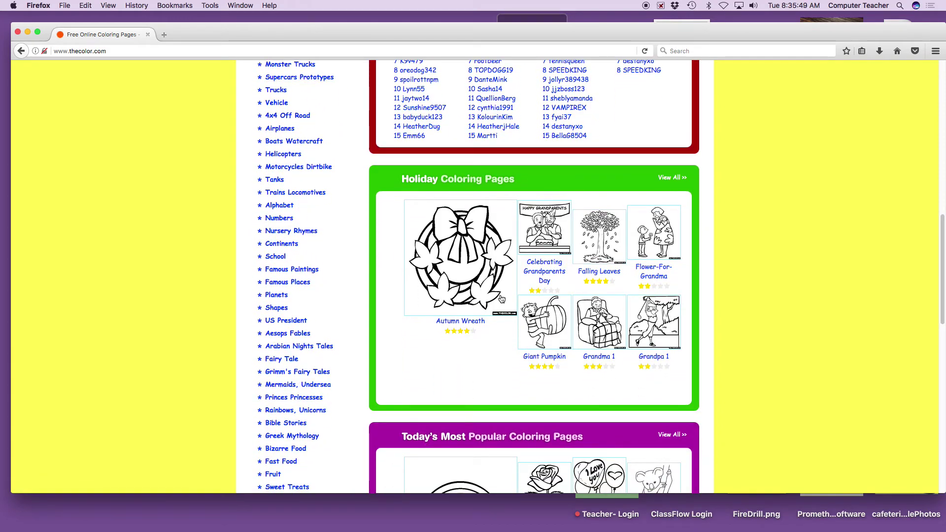
{"action": "scroll", "coordinate": [577, 310], "scroll_direction": "down", "scroll_amount": 1}
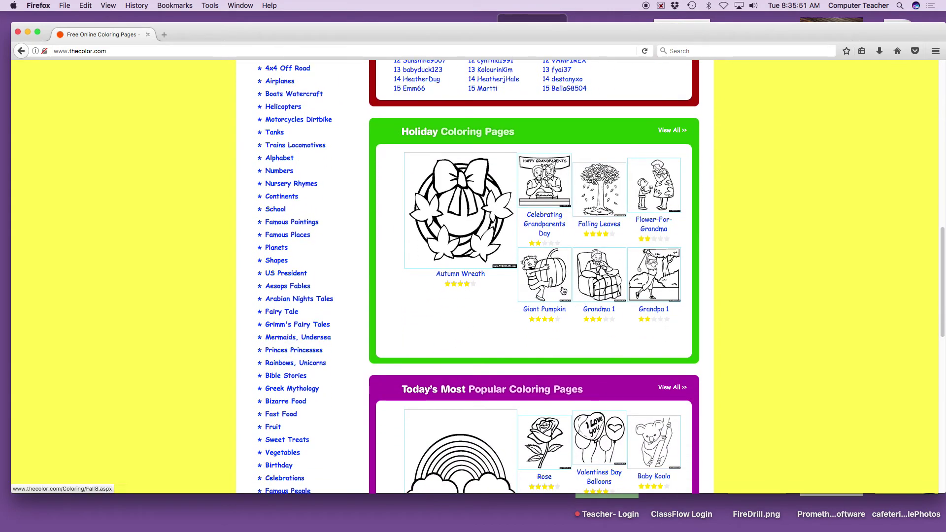
{"action": "left_click", "coordinate": [540, 278]}
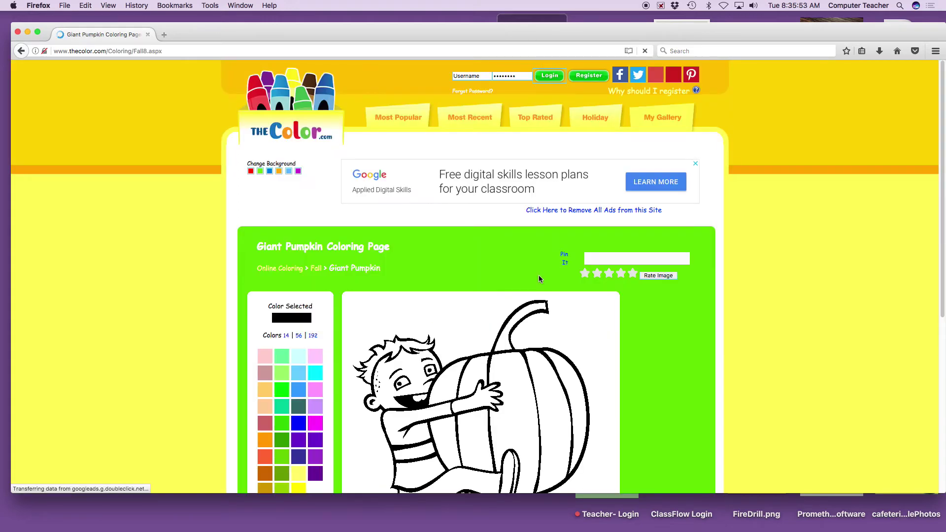
Right-click the pumpkin picture twice, dismissing each 'Right Click Disabled!' alert.
{"action": "scroll", "coordinate": [538, 279], "scroll_direction": "down", "scroll_amount": 3}
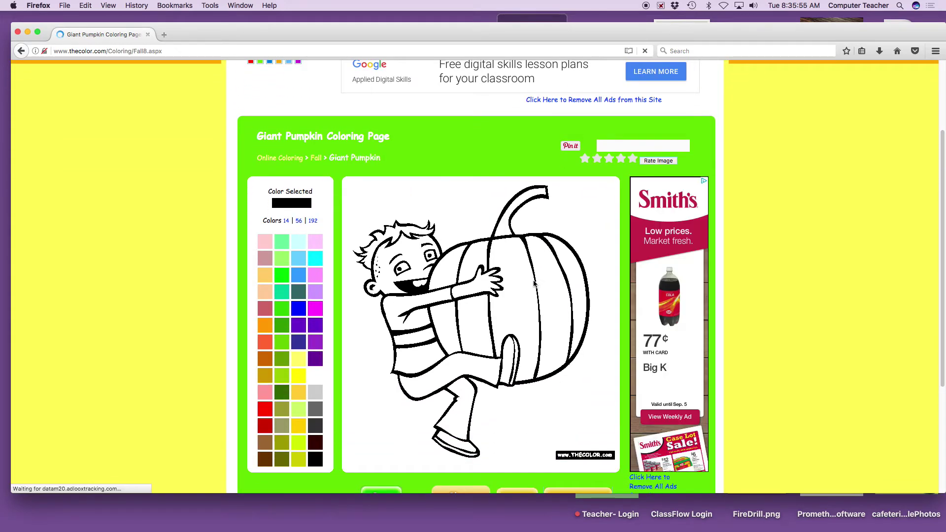
{"action": "right_click", "coordinate": [524, 298]}
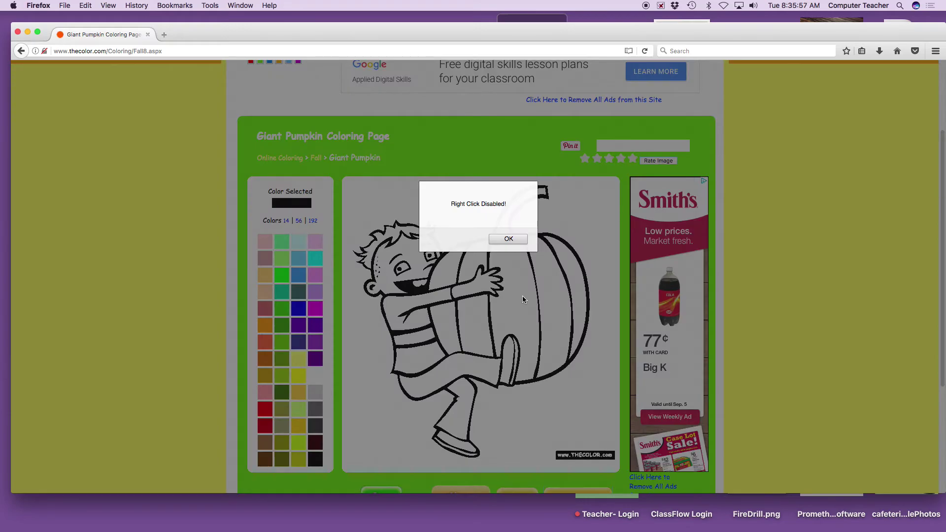
{"action": "left_click", "coordinate": [509, 239]}
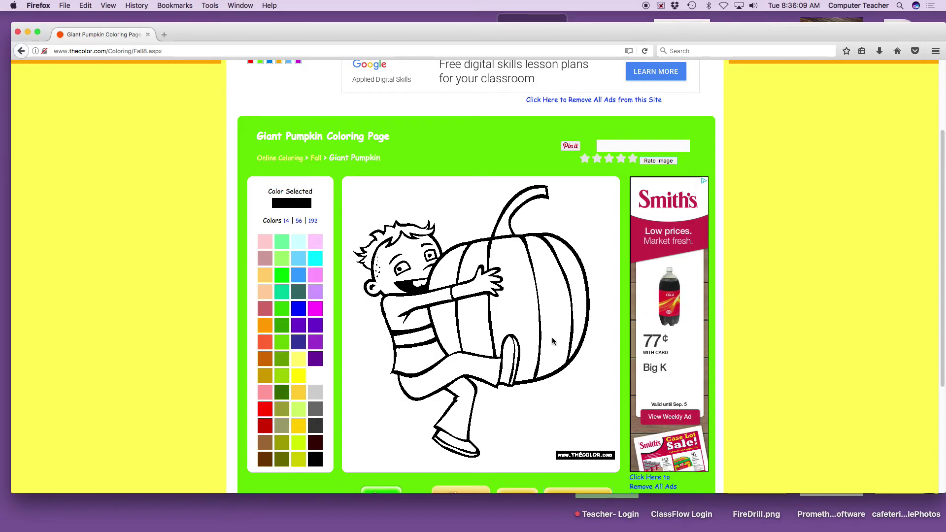
{"action": "right_click", "coordinate": [500, 331]}
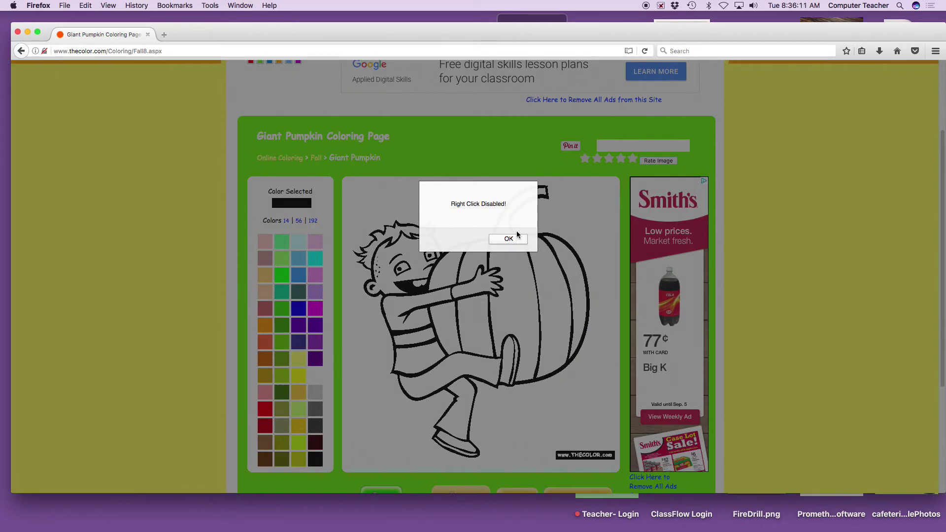
{"action": "left_click", "coordinate": [508, 239]}
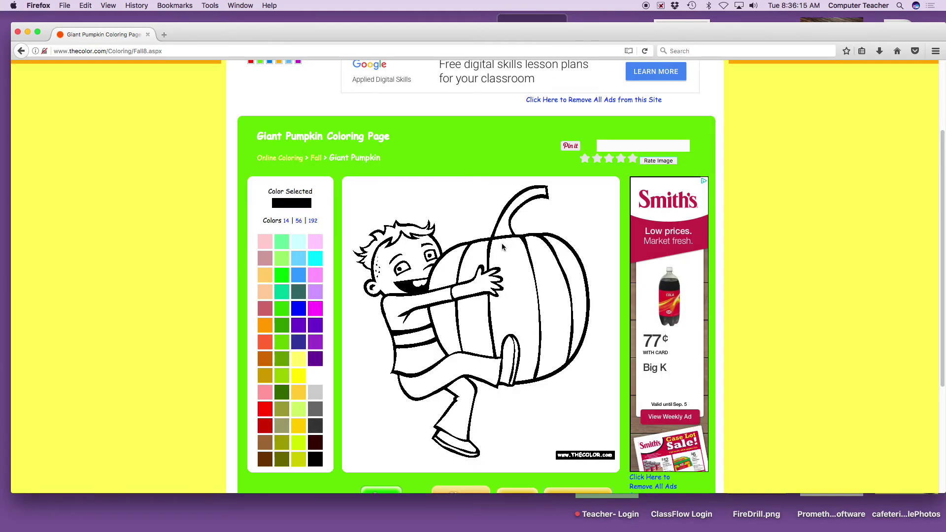
{"action": "scroll", "coordinate": [501, 242], "scroll_direction": "down", "scroll_amount": 1}
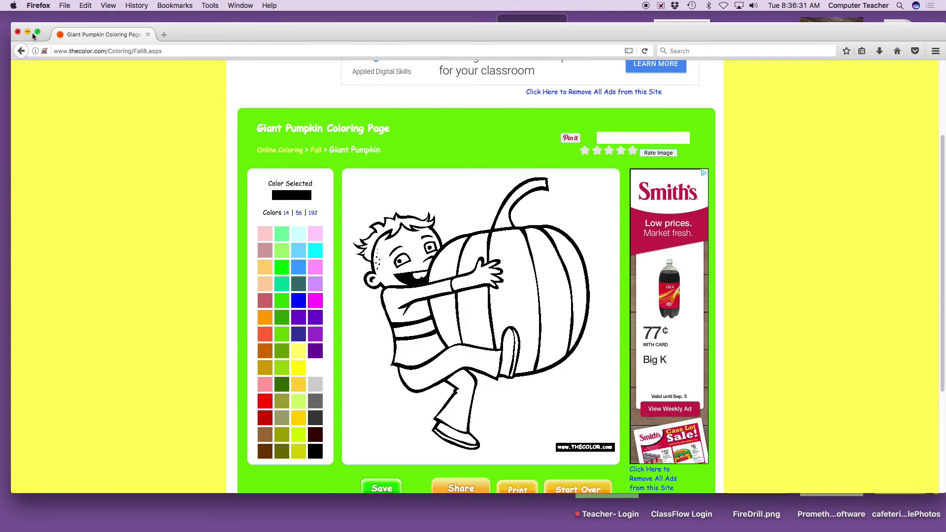
{"action": "left_click", "coordinate": [18, 32]}
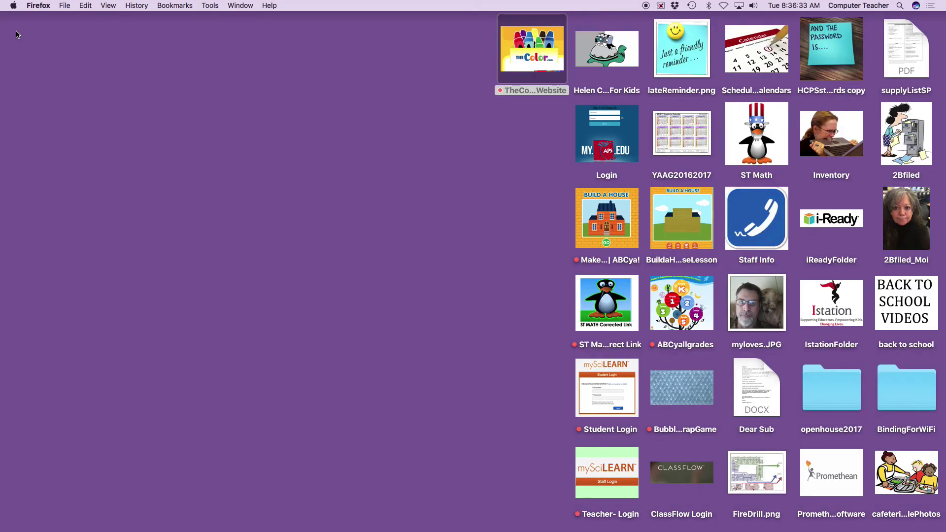